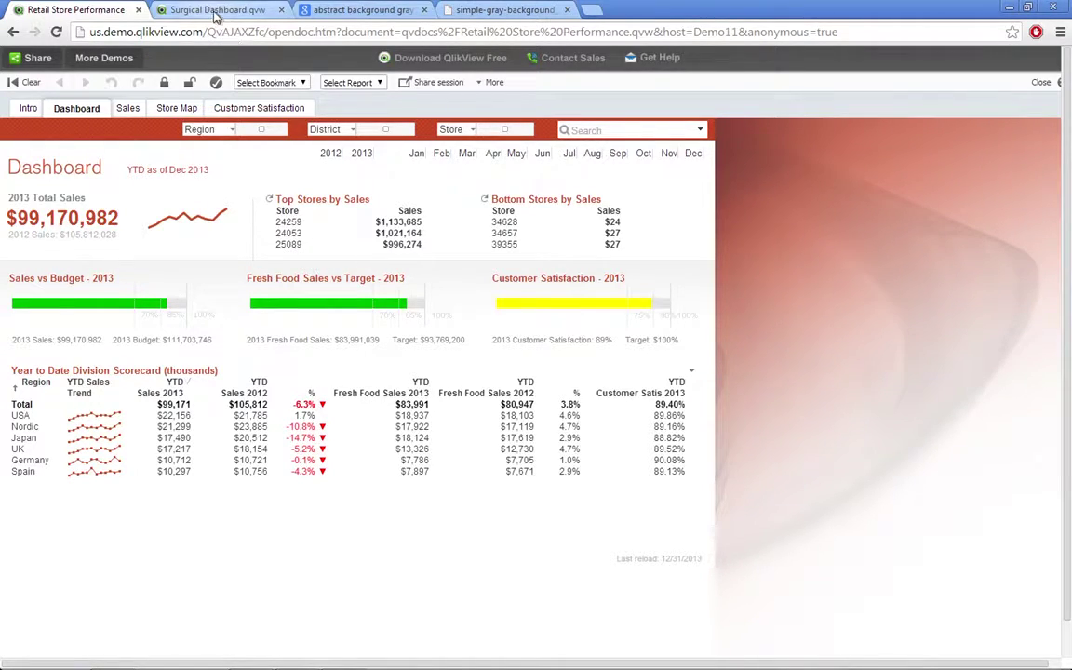
- Look through the Surgical Dashboard example, the abstract gray background search results and the simple gray background picture
click(217, 10)
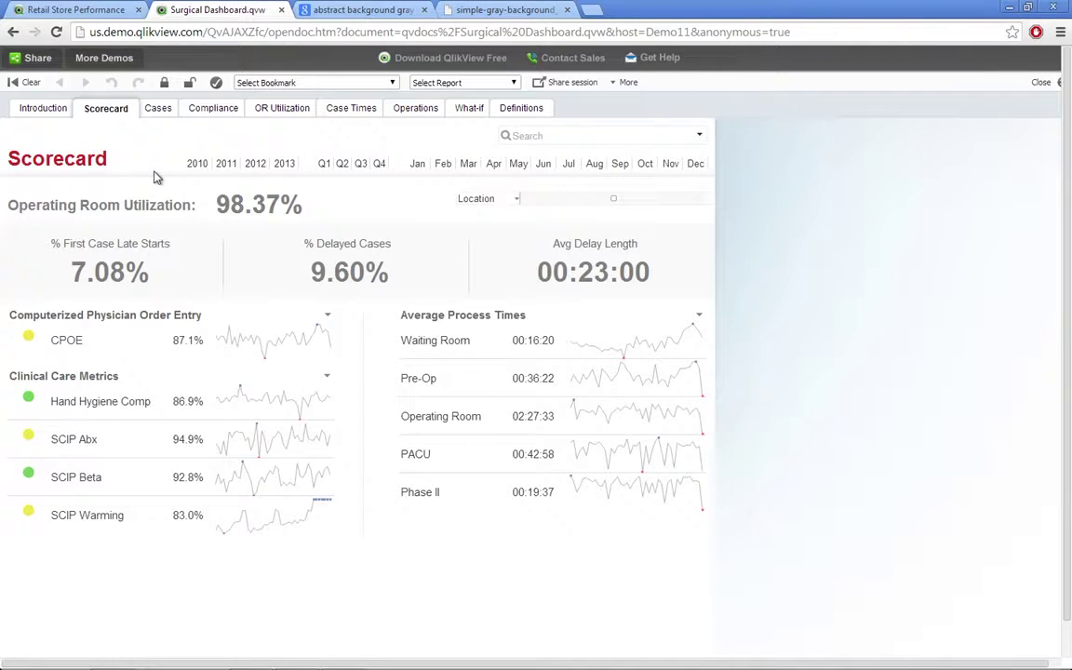
click(359, 11)
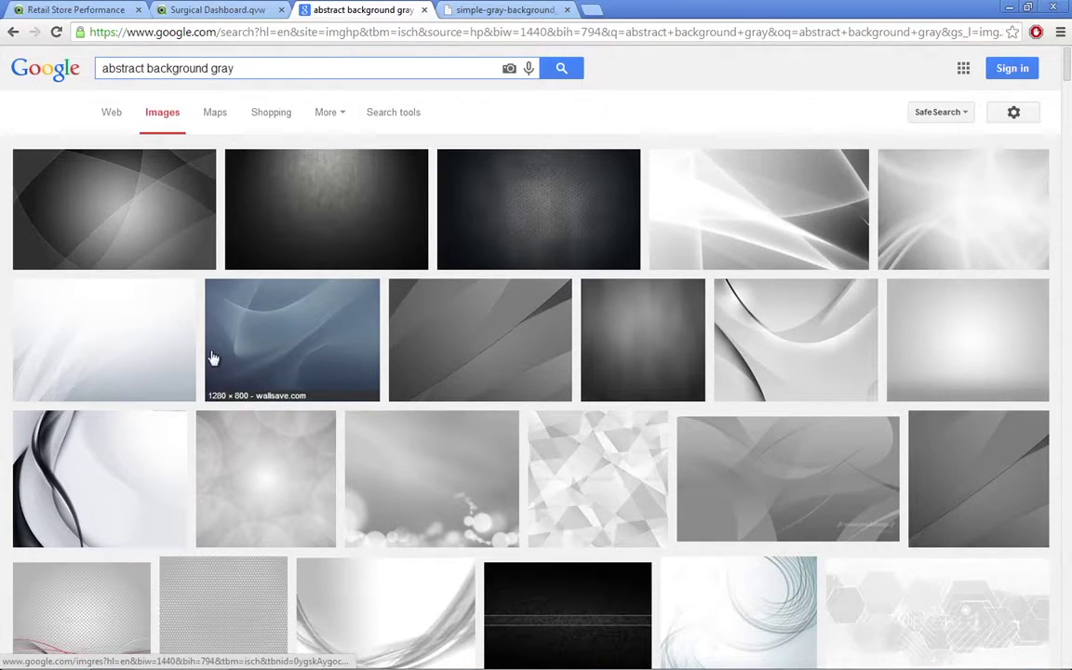
click(479, 11)
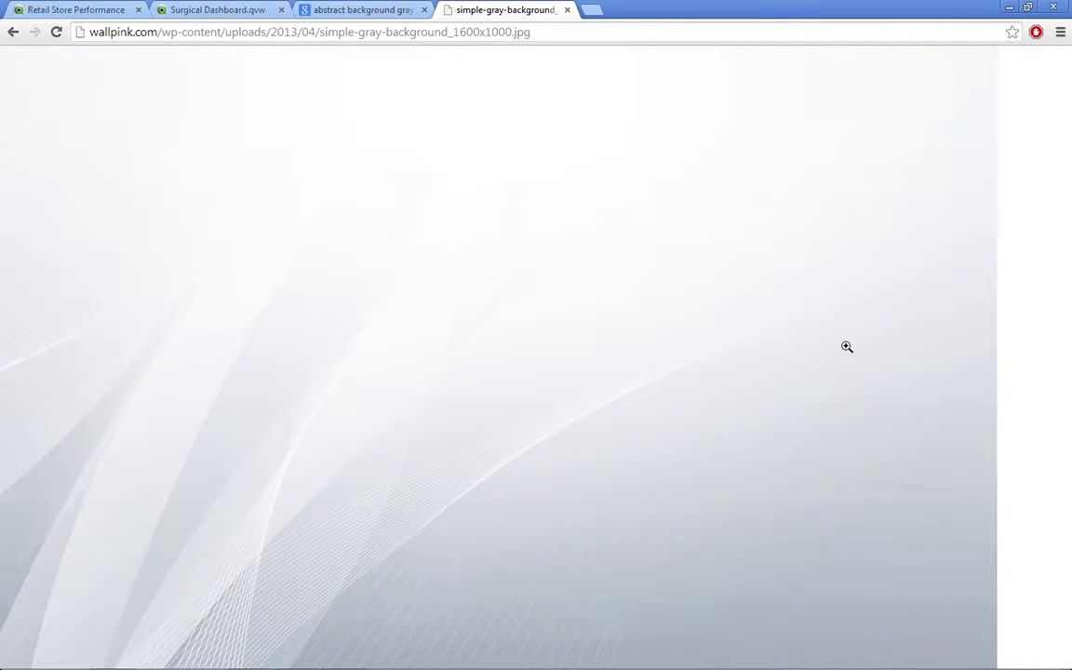
- Save the simple gray background picture as the JPEG "starting image" in the QV Design folder
right_click(453, 260)
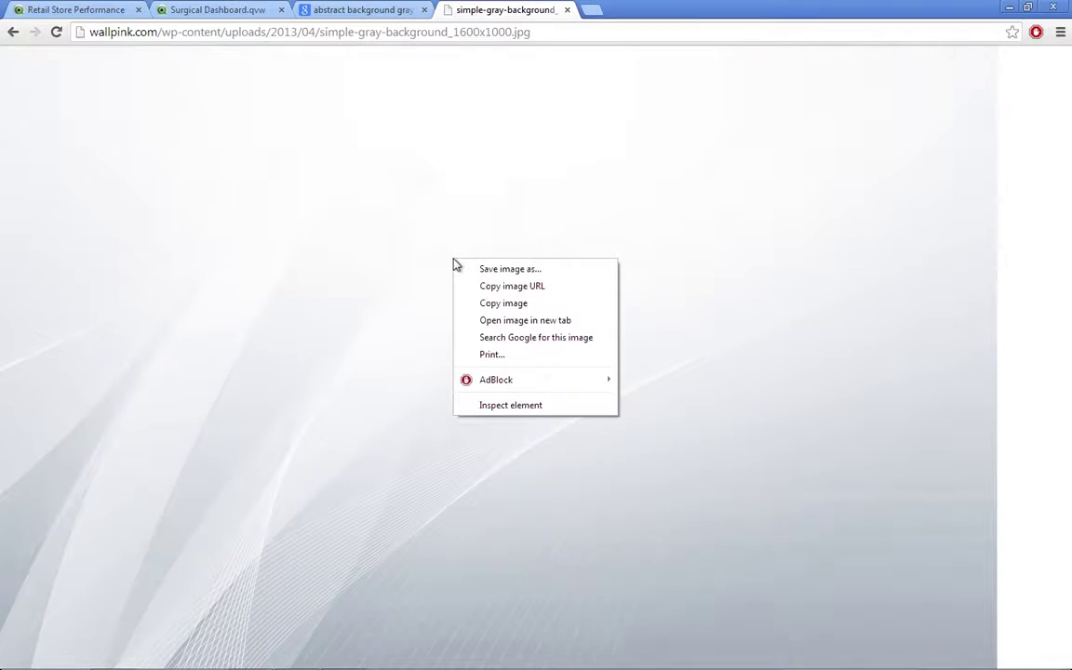
click(500, 272)
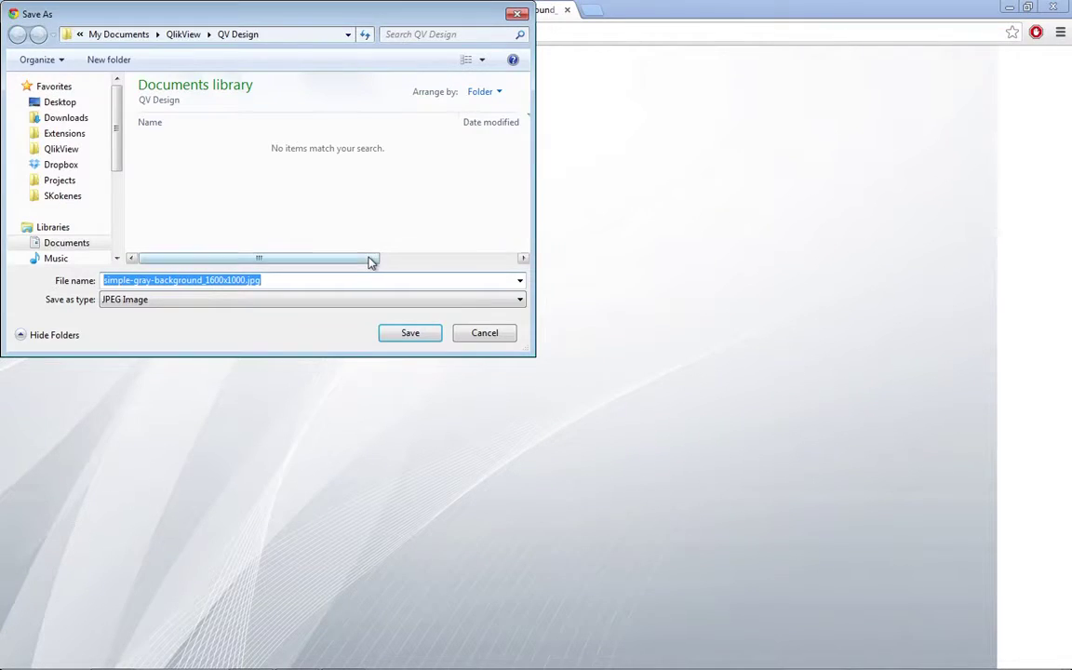
text(starting image)
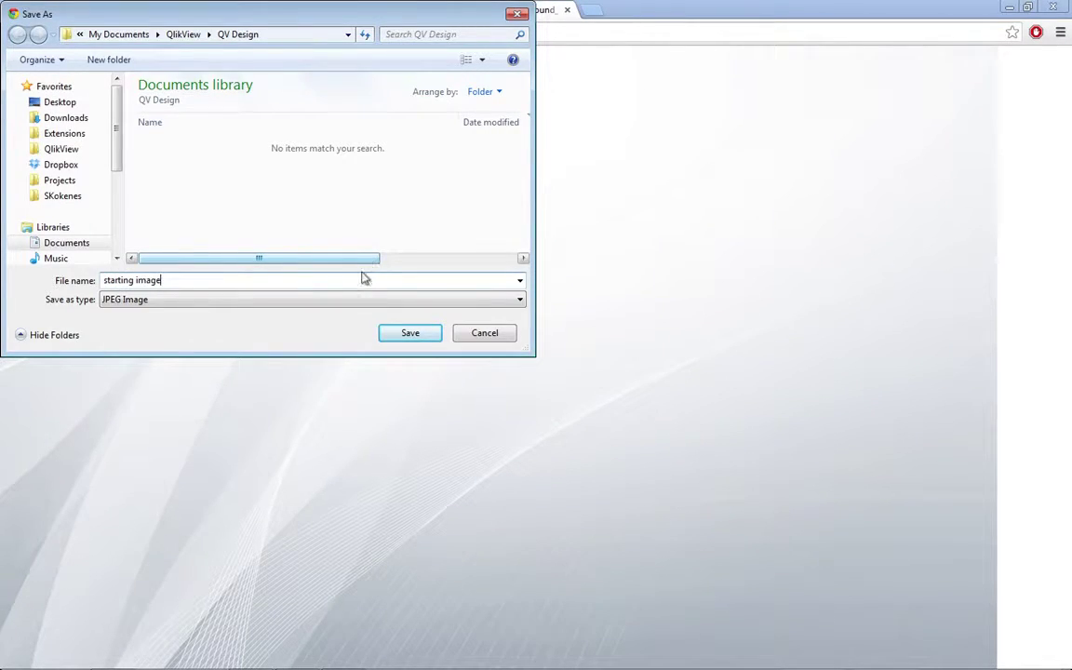
click(401, 335)
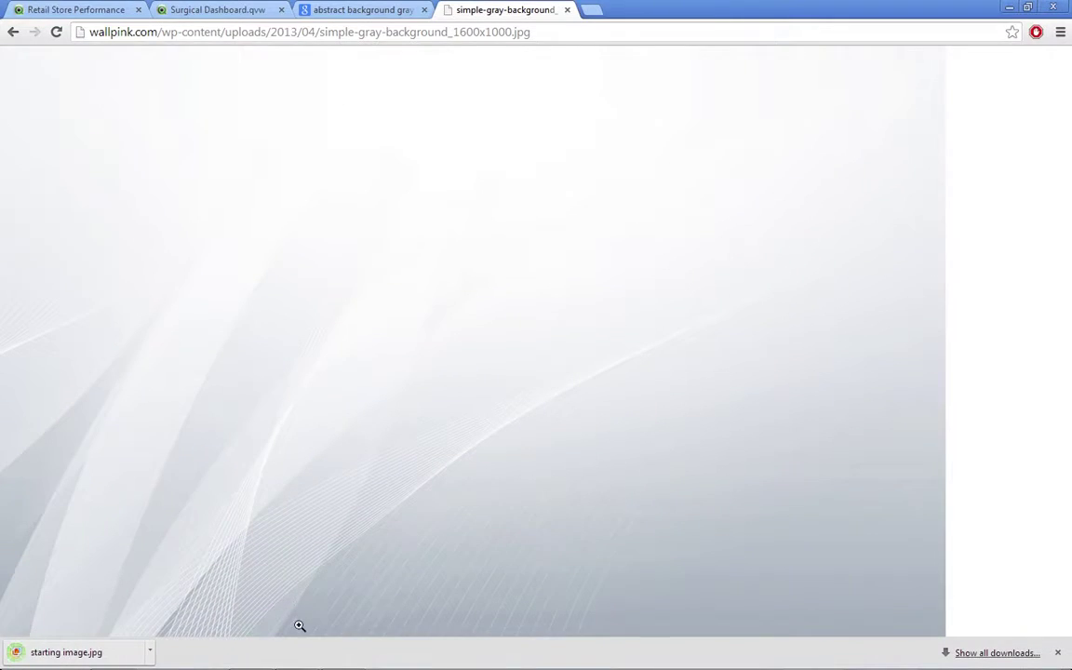
- Switch to QlikView, create a new document and give its Main sheet the background image starting image.jpg
click(344, 656)
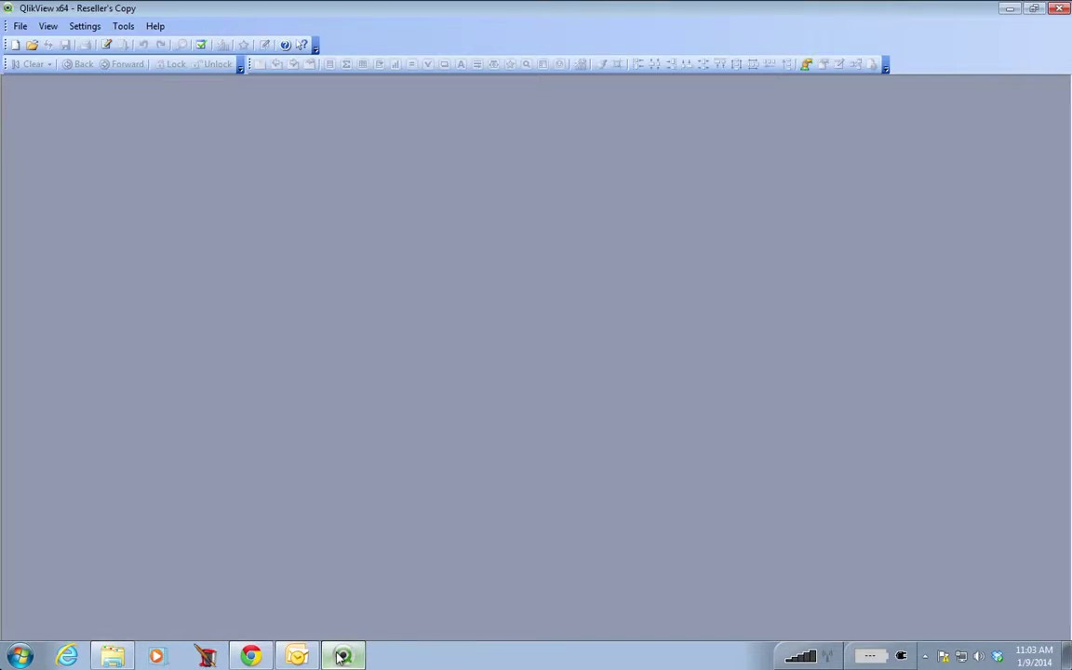
click(15, 44)
right_click(246, 186)
click(252, 189)
click(346, 327)
click(339, 377)
click(375, 396)
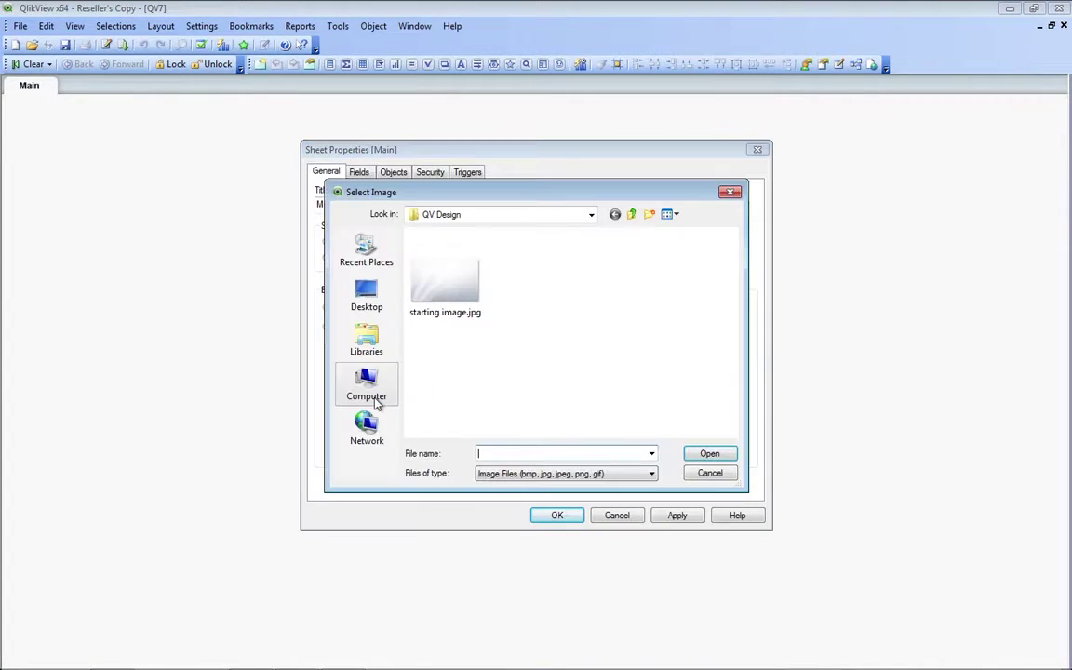
double_click(470, 279)
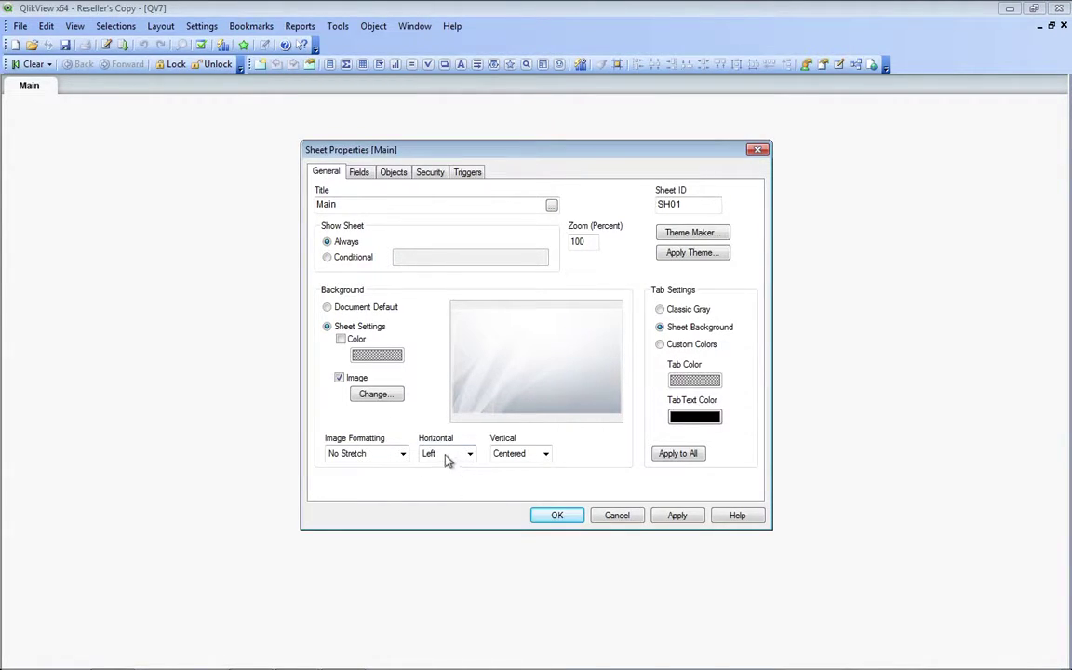
- Align the sheet's background image vertically to Top and apply it
click(545, 453)
click(510, 465)
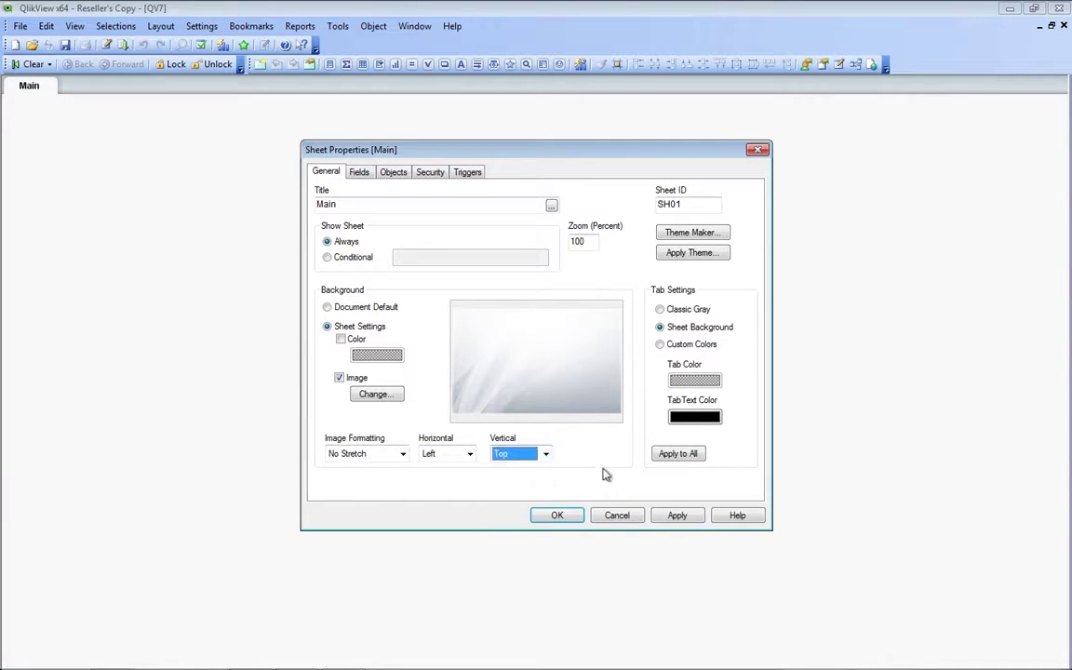
click(677, 515)
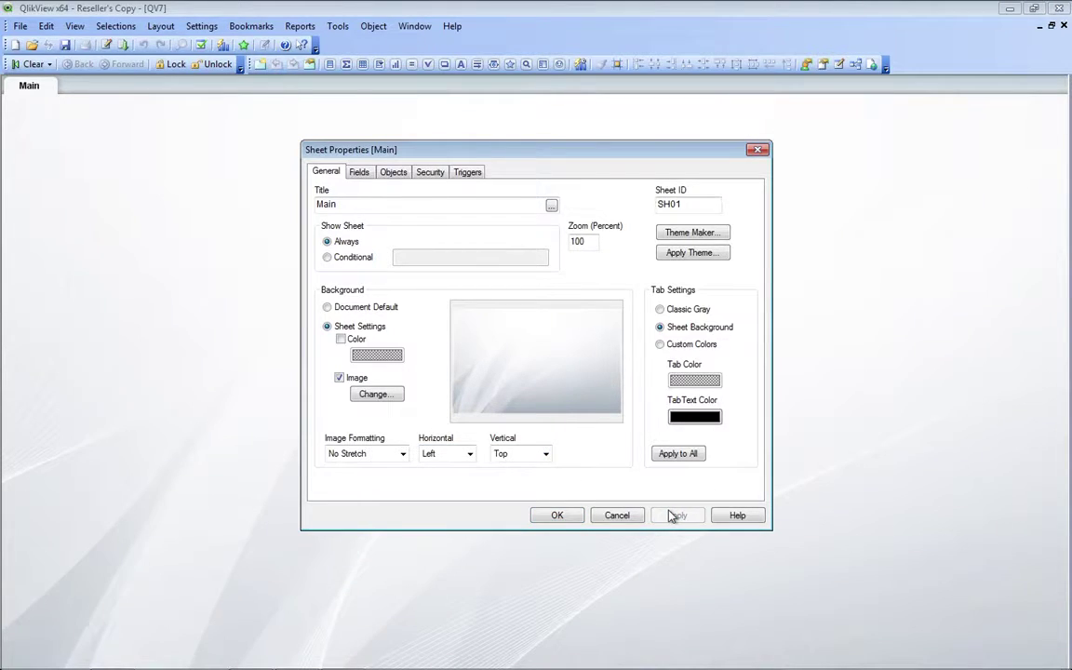
- Enable the sheet's background color as a fixed solid light gray, RGB 248, 248, 248, and accept the sheet properties
click(341, 341)
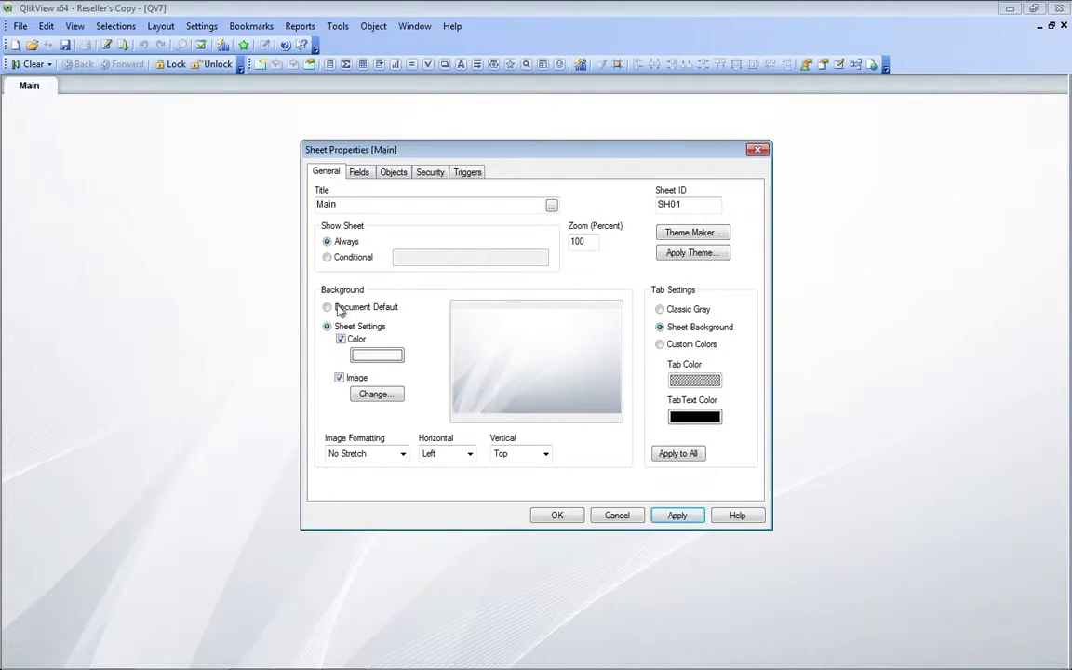
click(370, 356)
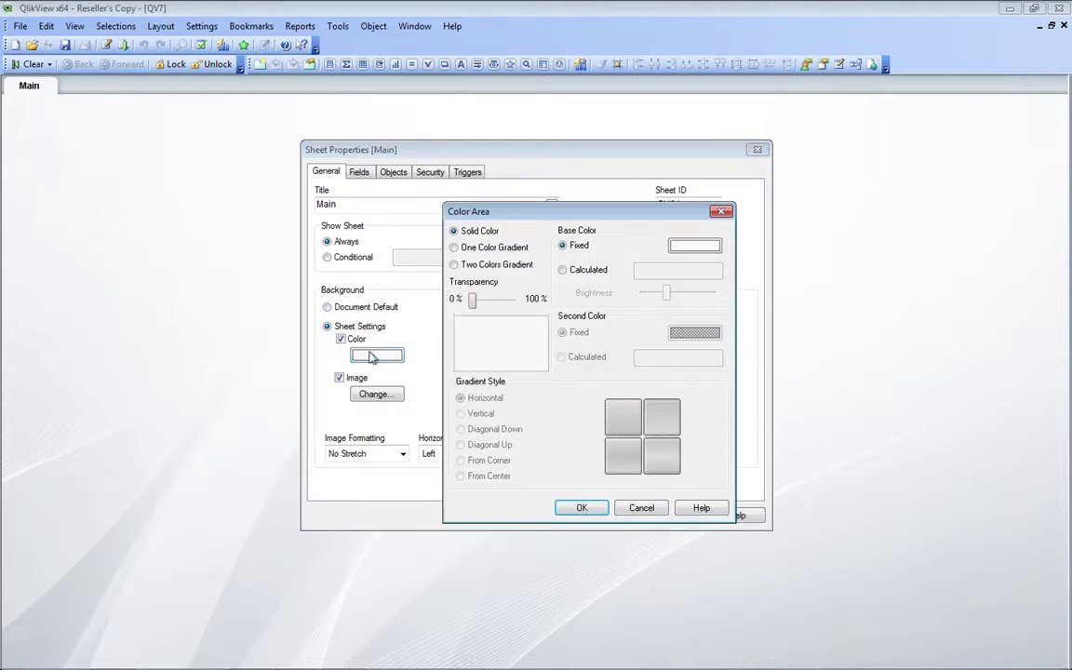
click(708, 245)
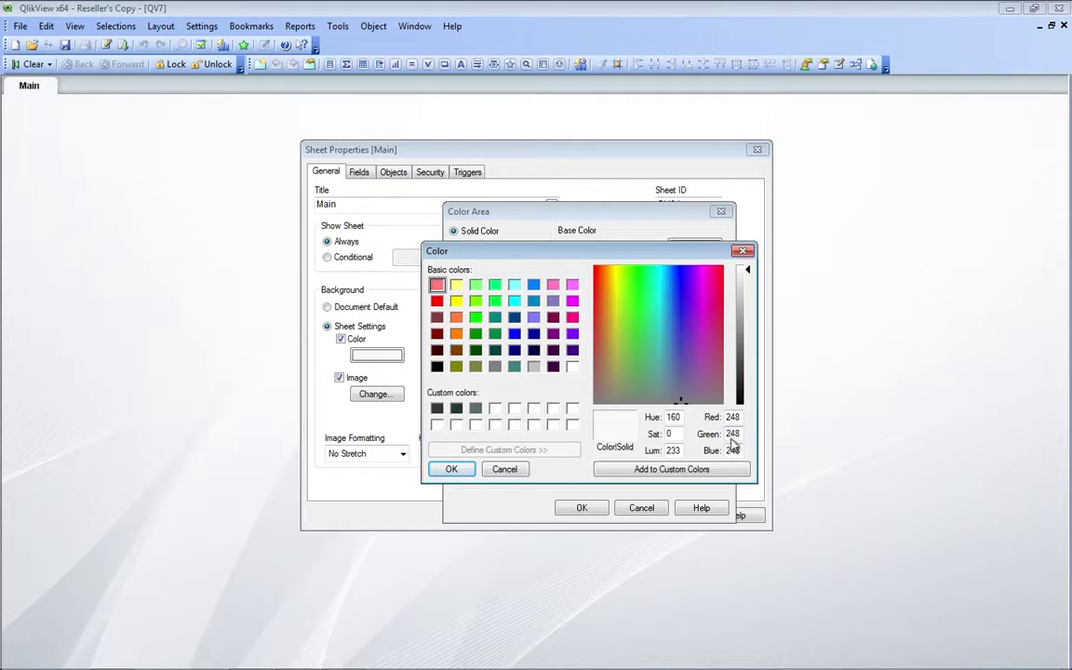
key(Return)
click(581, 508)
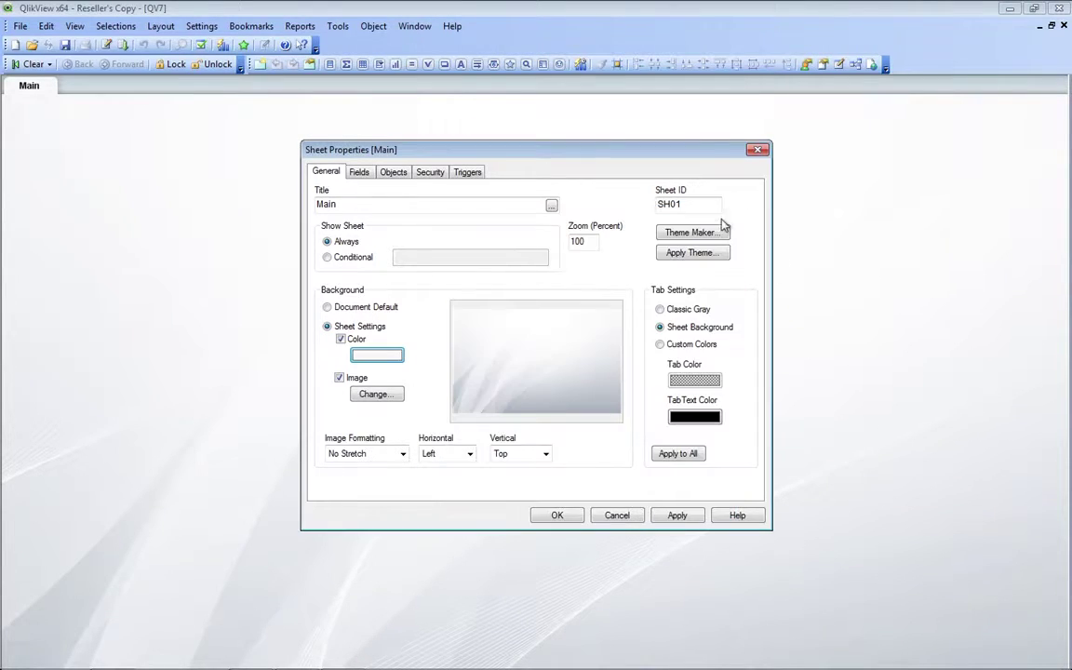
click(576, 514)
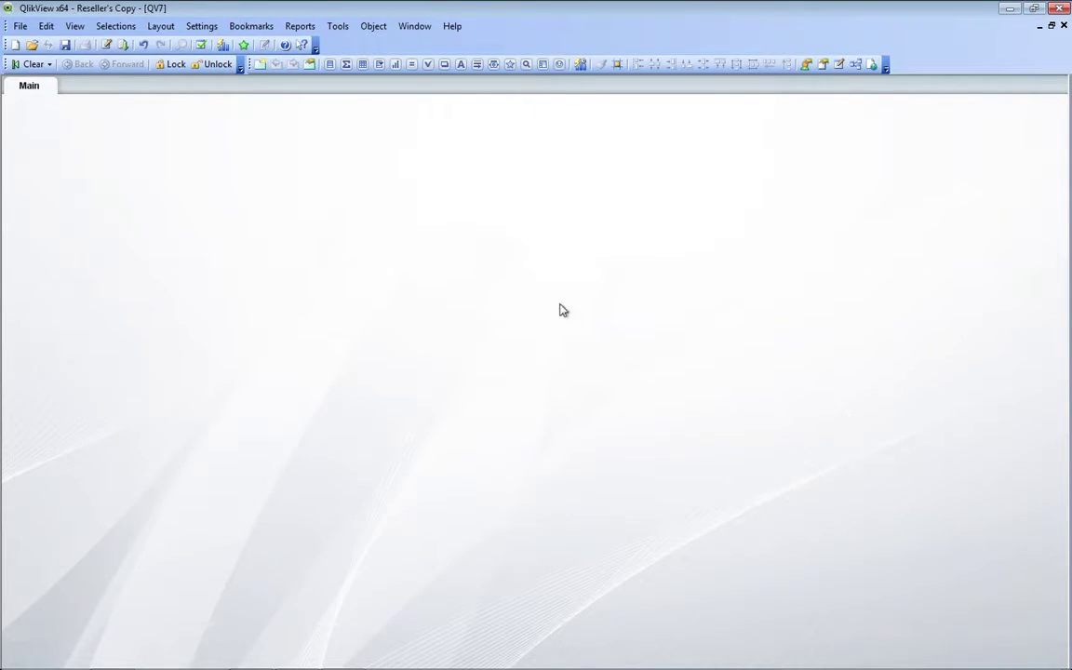
- Add a new text object to the sheet with the calculated background color rgb(147,185,162) and apply it
right_click(151, 169)
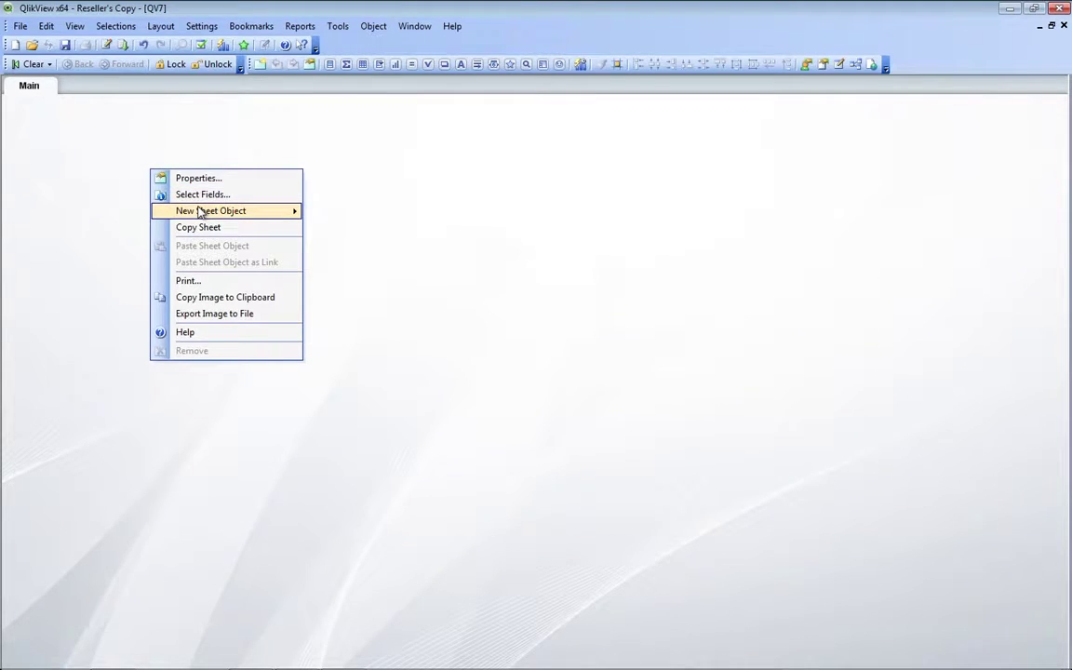
mouse_move(200, 213)
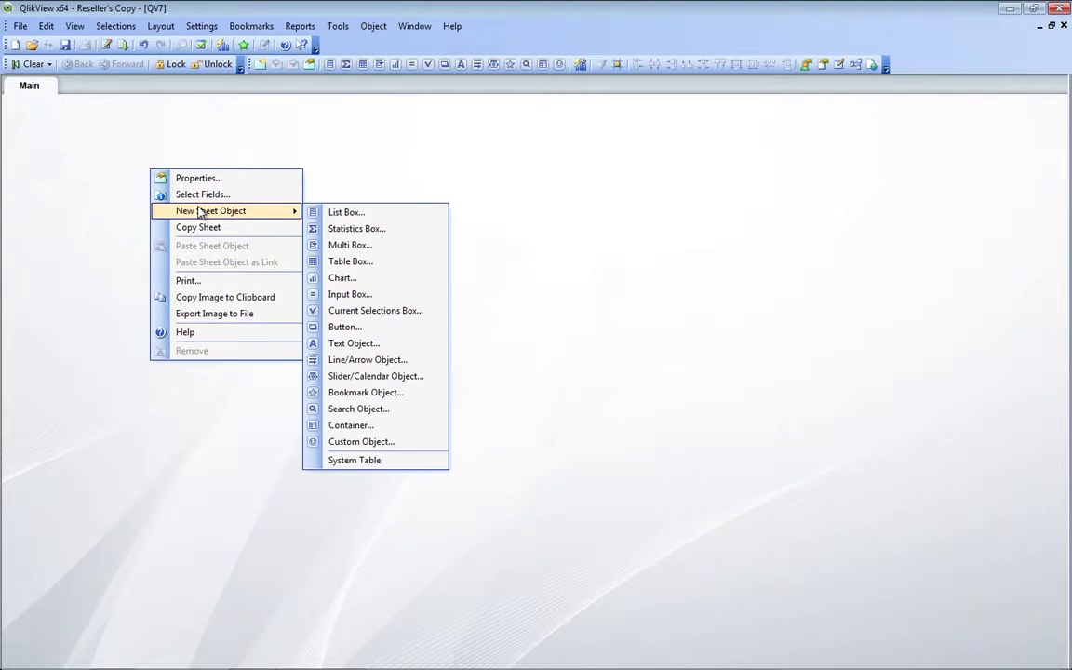
click(372, 345)
click(395, 400)
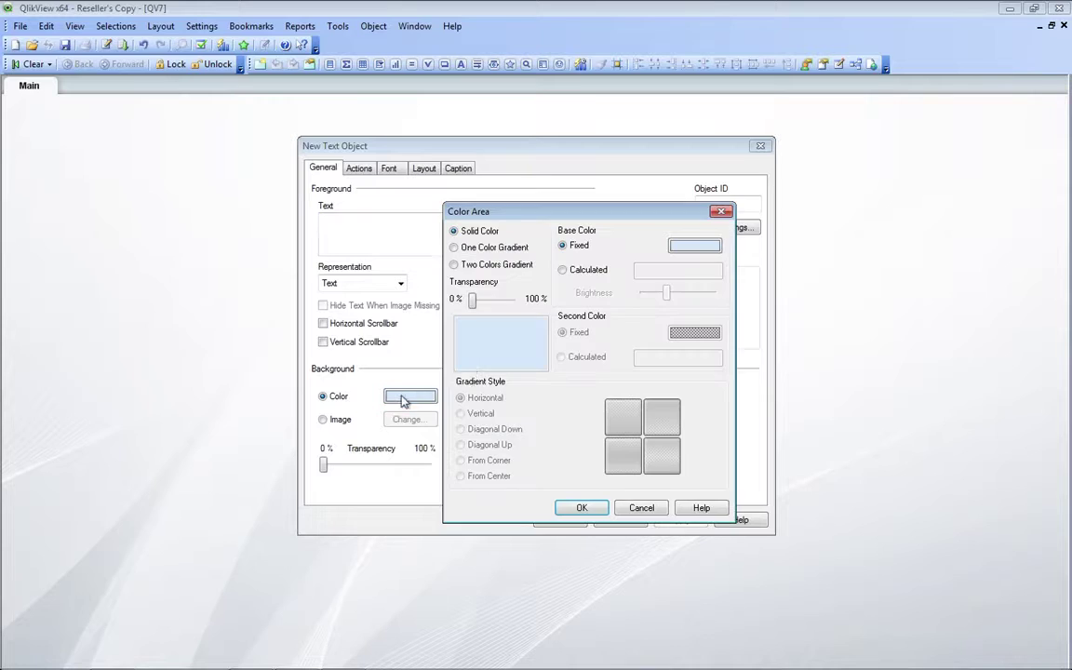
click(591, 270)
click(663, 270)
text(rgb()
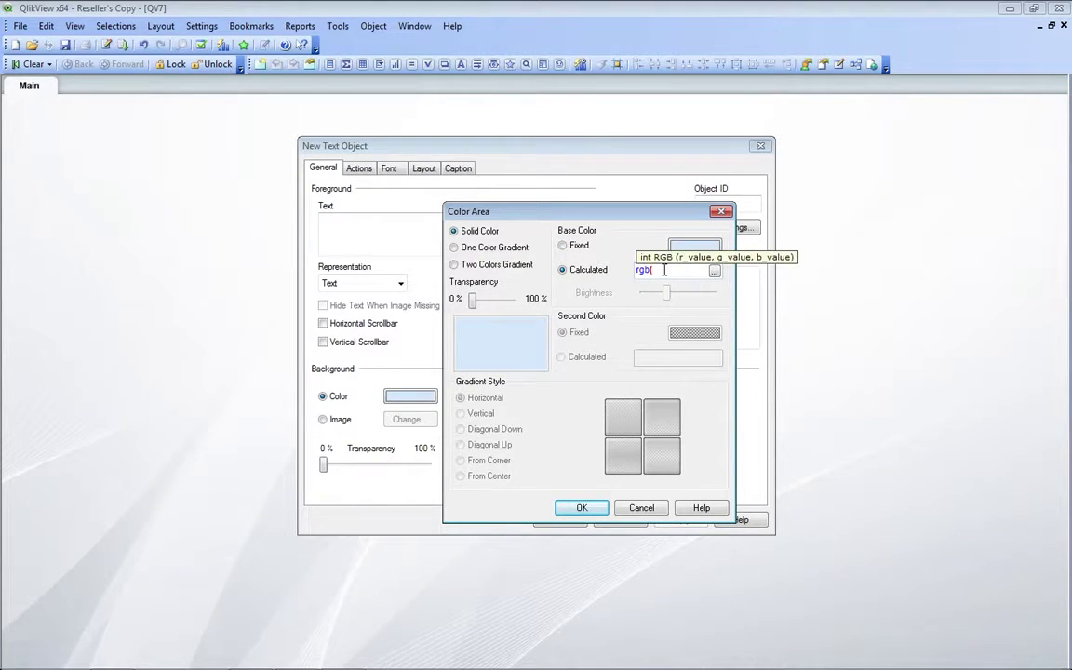
text(147,185,142))
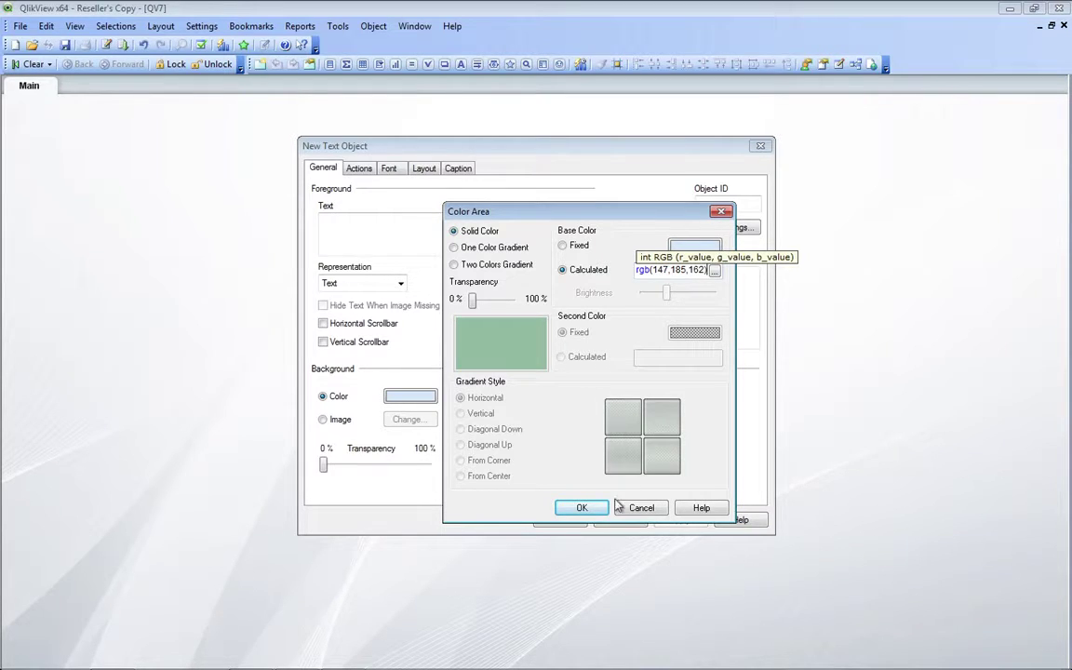
click(595, 508)
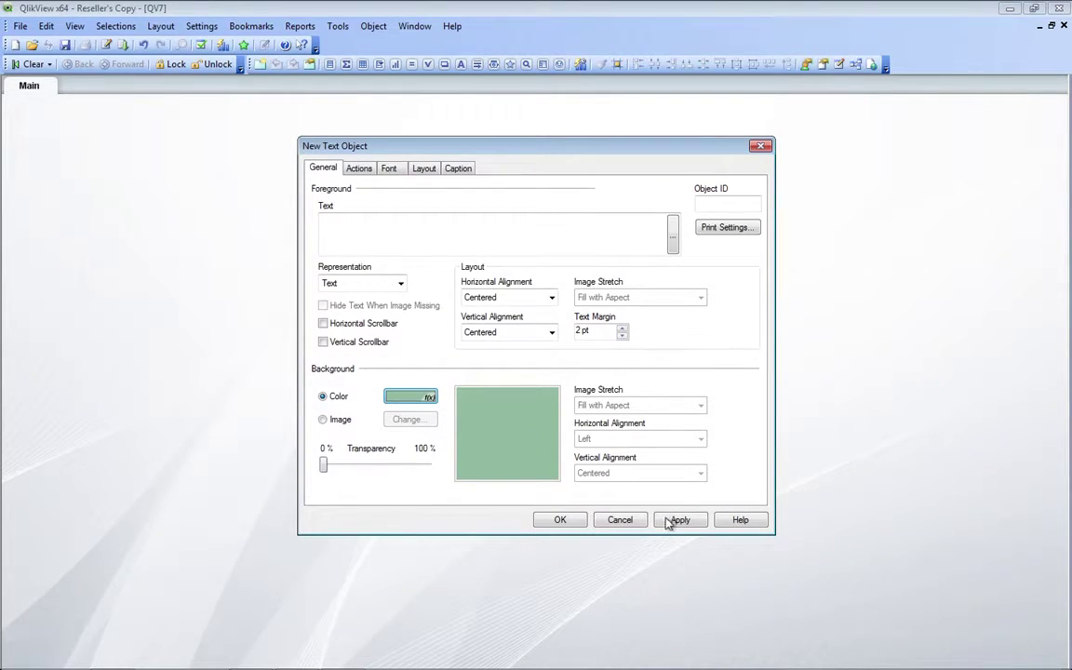
click(668, 521)
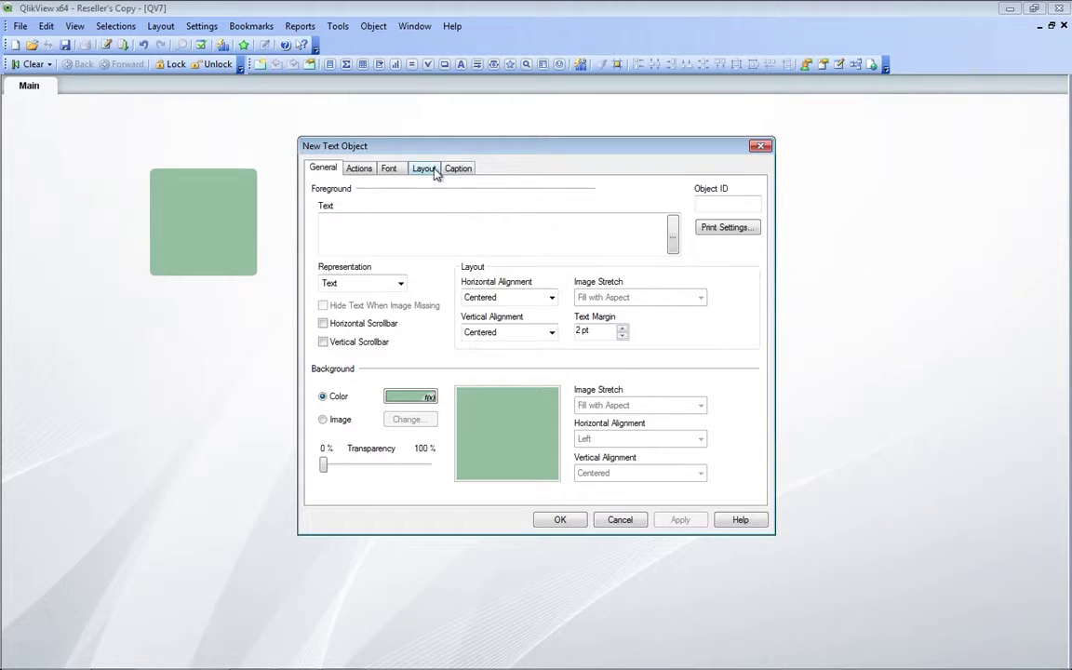
- Turn off rounded corners for the text object, leave borders disabled, and accept its properties
click(433, 171)
click(389, 356)
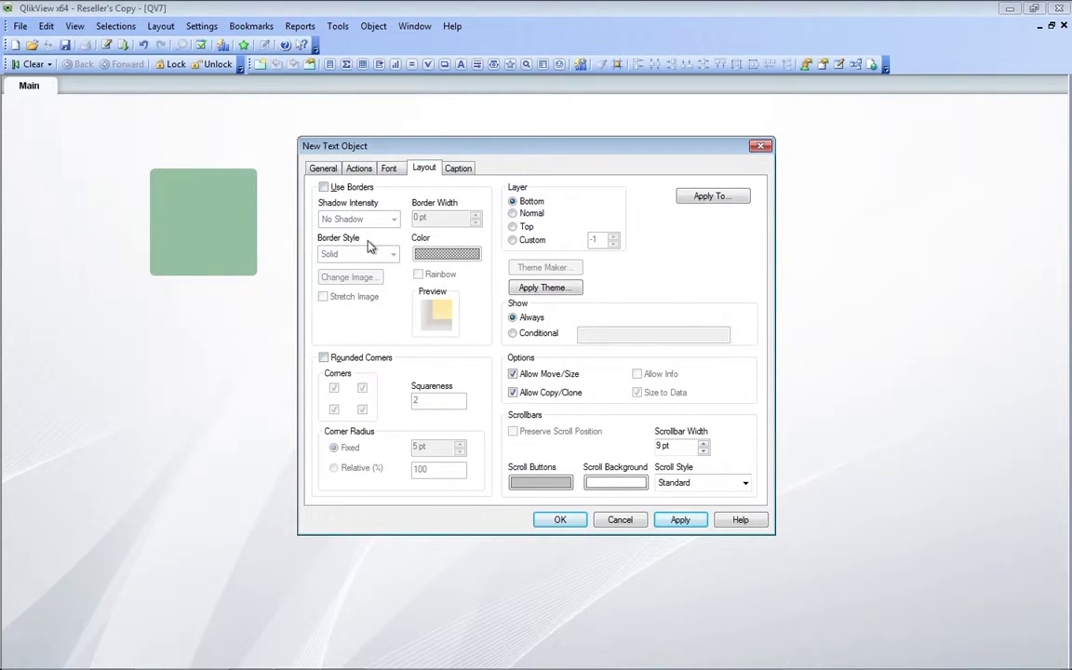
click(335, 187)
click(337, 187)
click(678, 519)
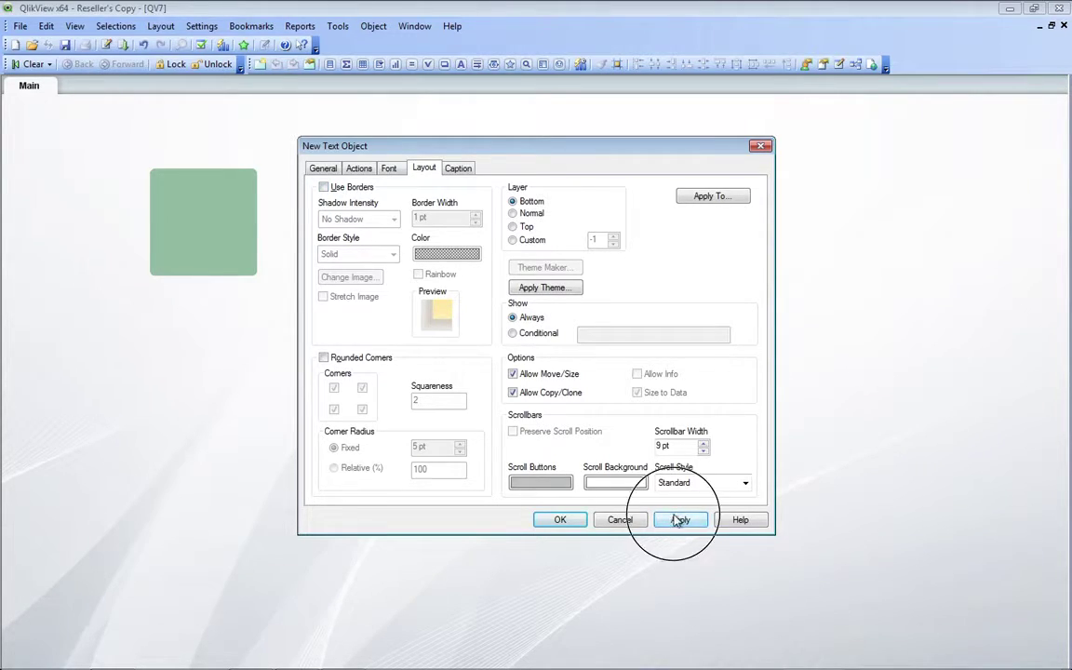
click(571, 520)
- Move the green text object to the sheet's upper-left corner and stretch it to cover the whole visible sheet
drag(198, 213, 54, 136)
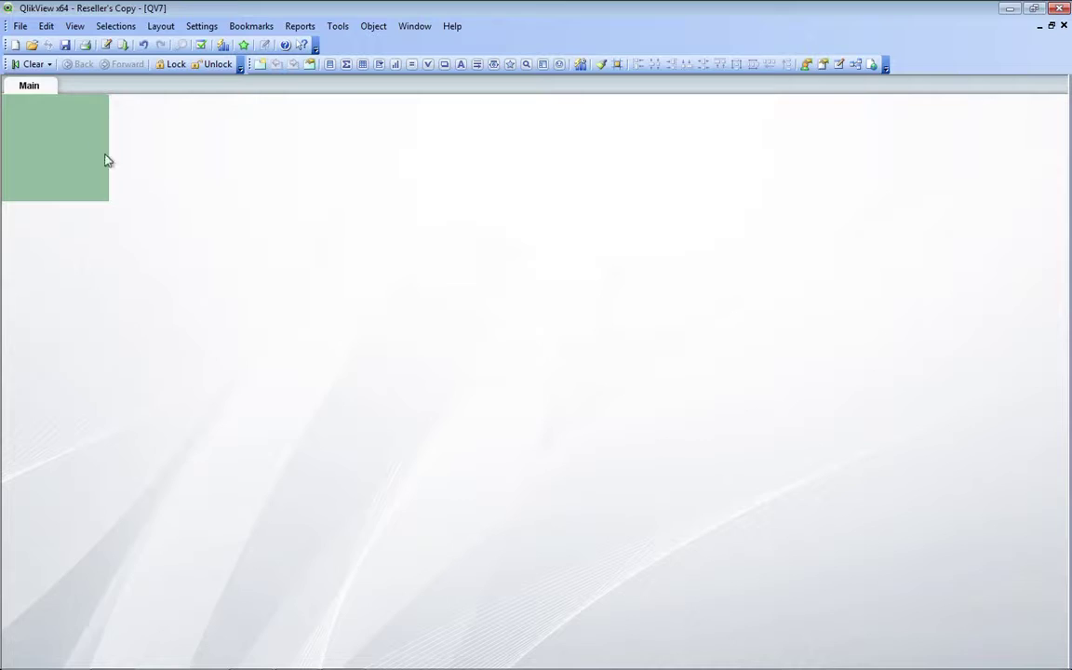
drag(108, 202, 1059, 664)
- Set the text object's overall background transparency to about 50% in its properties, keeping the calculated color, and apply it
right_click(494, 336)
click(508, 337)
click(330, 172)
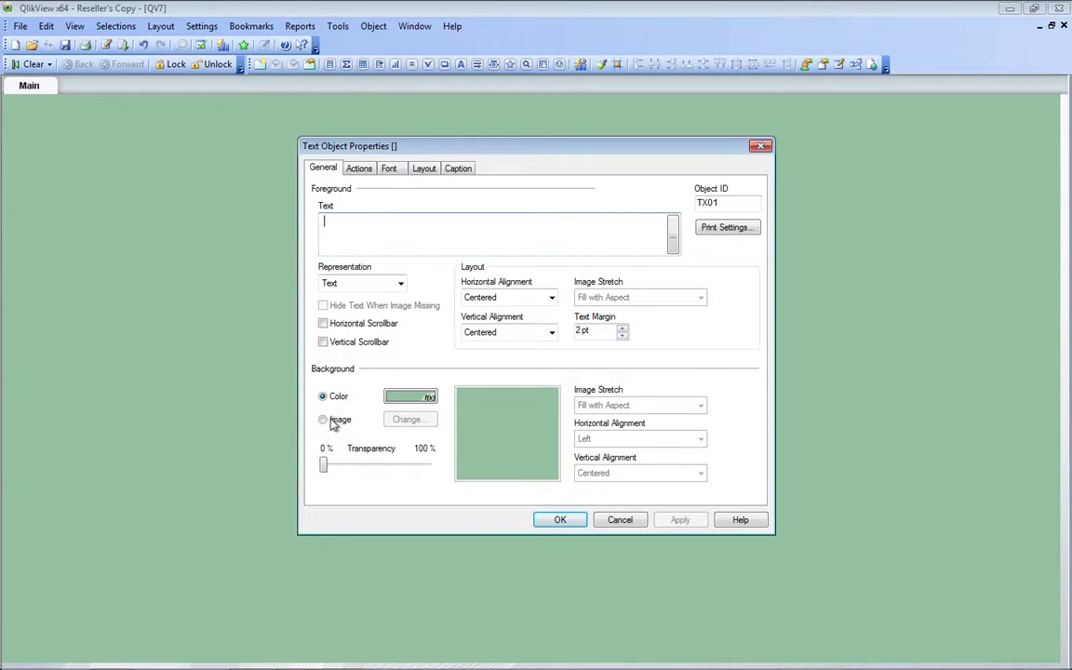
click(404, 400)
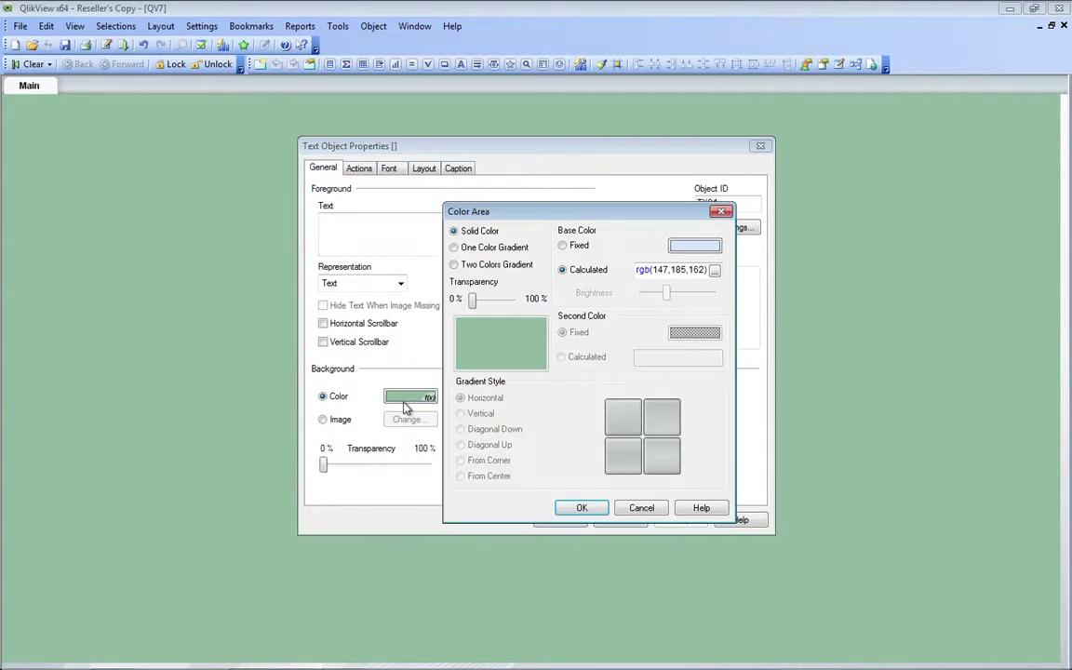
click(577, 507)
drag(325, 464, 382, 468)
click(680, 520)
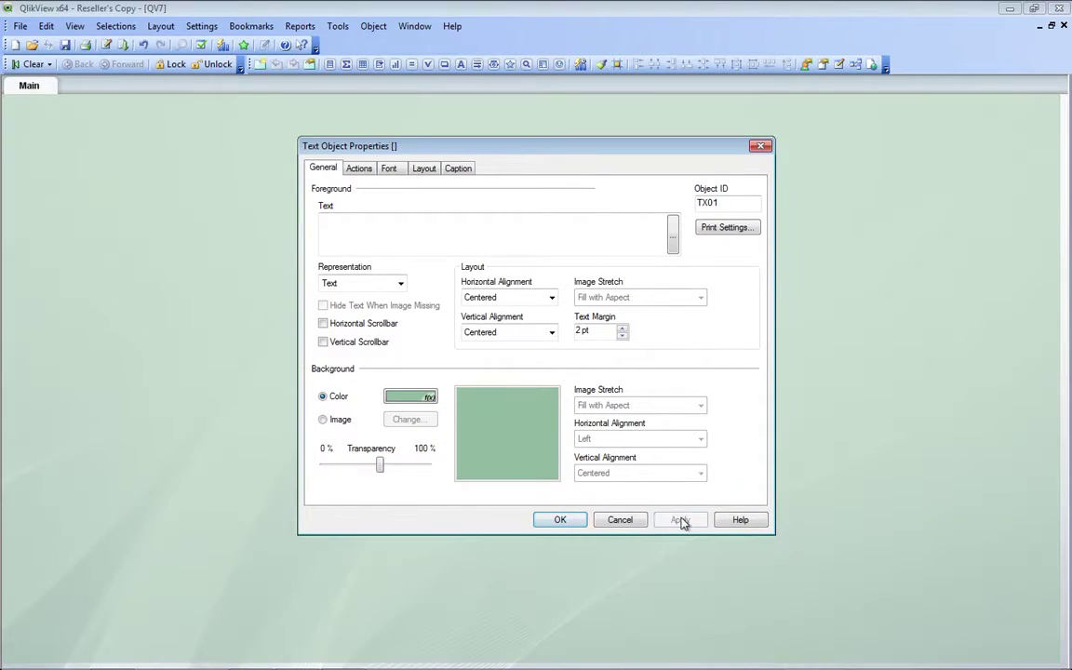
- Reposition the properties dialog and set the text object's background transparency to 0%
drag(606, 149, 945, 299)
drag(840, 292, 432, 152)
drag(337, 470, 281, 469)
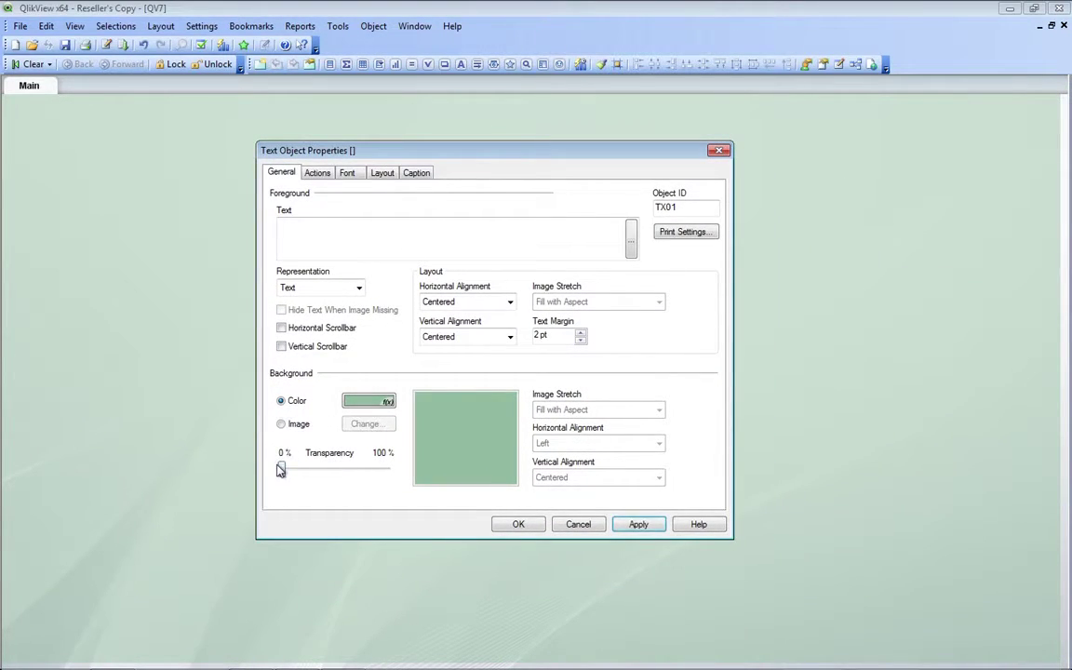
- Change the text object's background to a two-color gradient, keeping its calculated base color and setting the second color to argb(0,0,0,0)
click(363, 407)
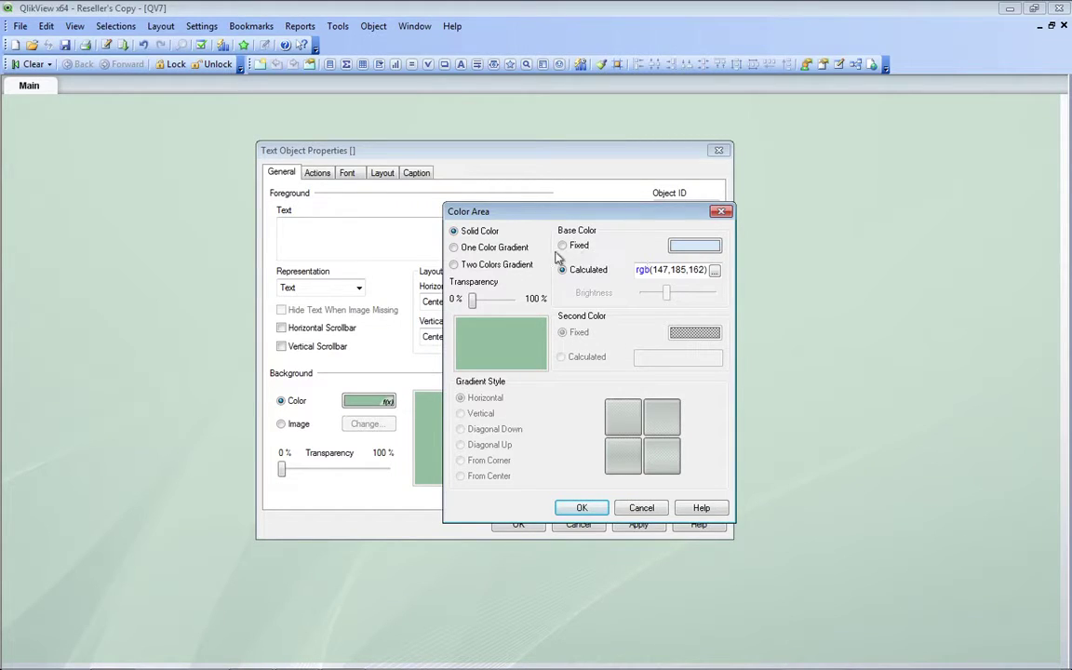
click(488, 265)
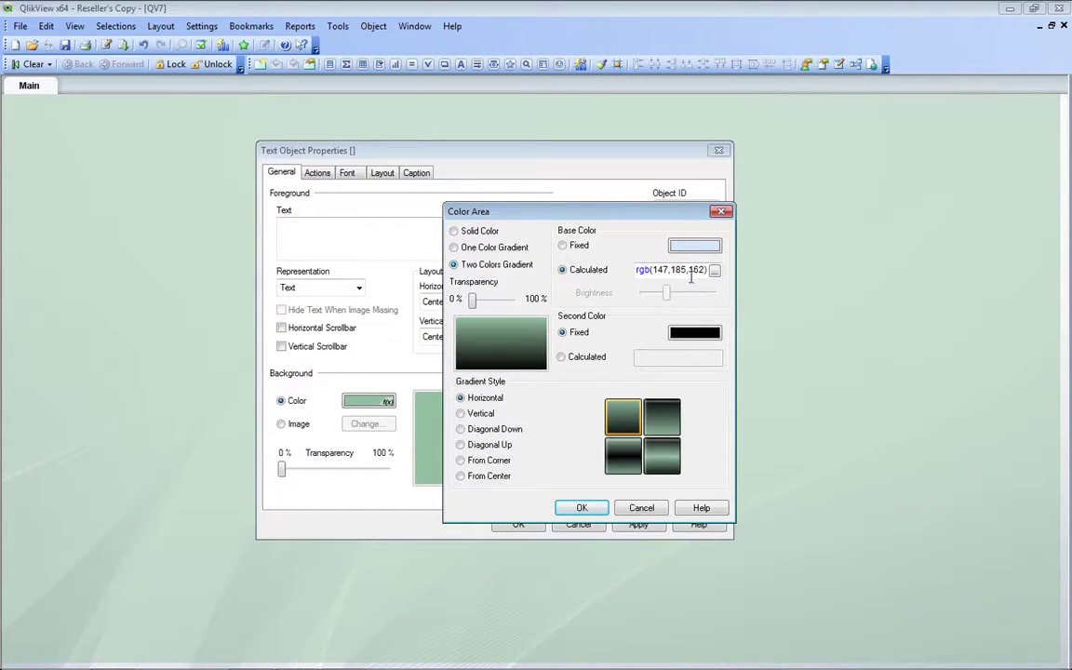
click(587, 358)
click(640, 357)
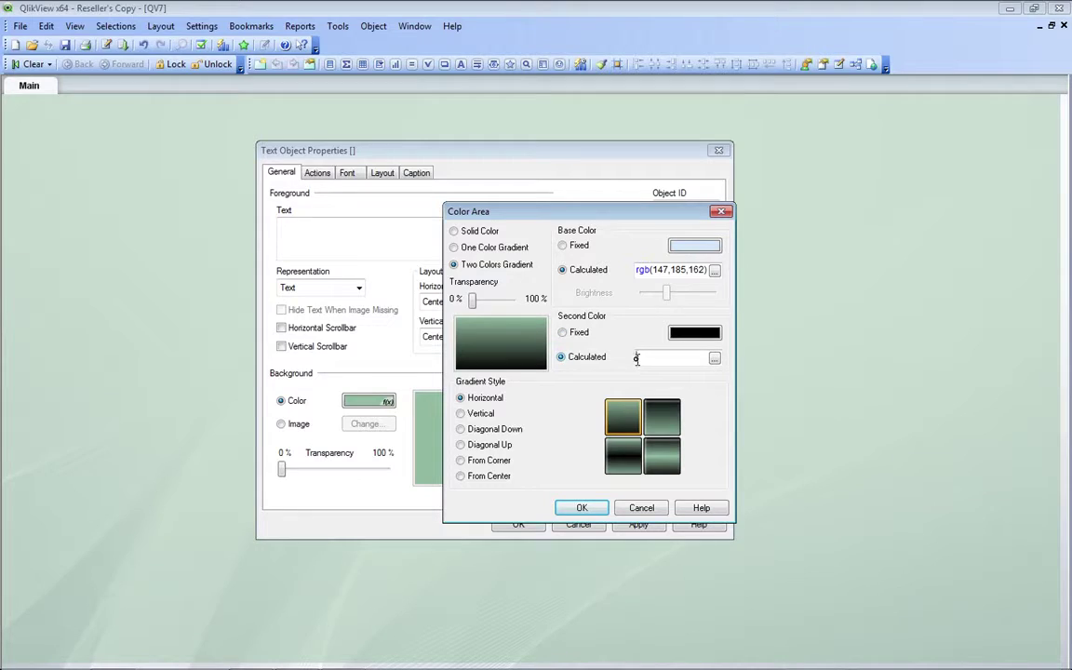
text(argb(0)
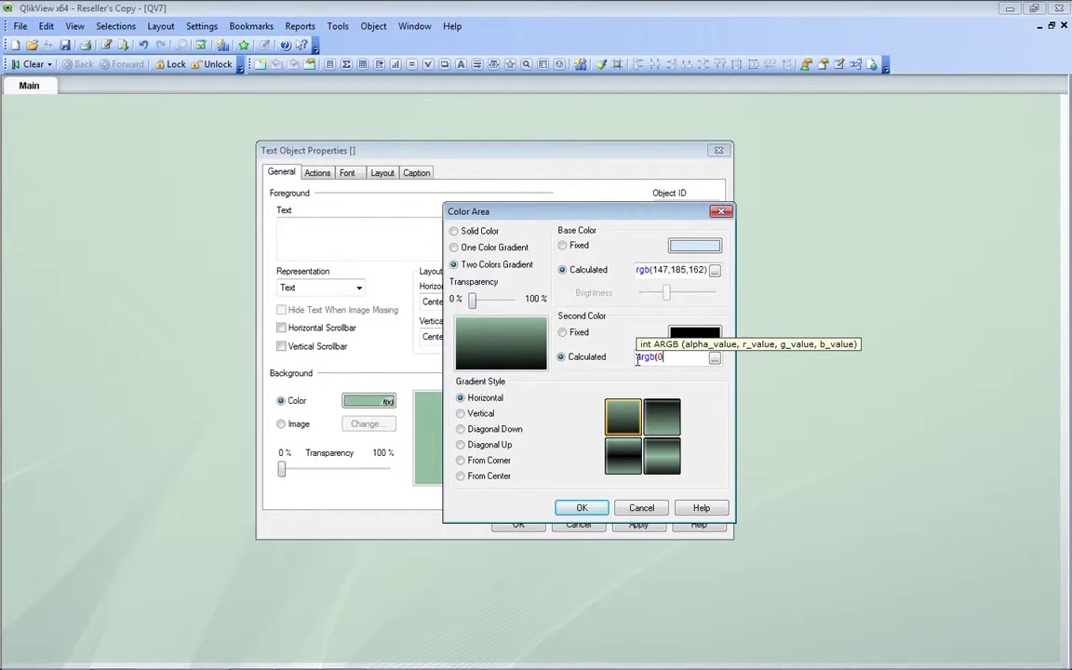
text(,0,0,0))
click(658, 358)
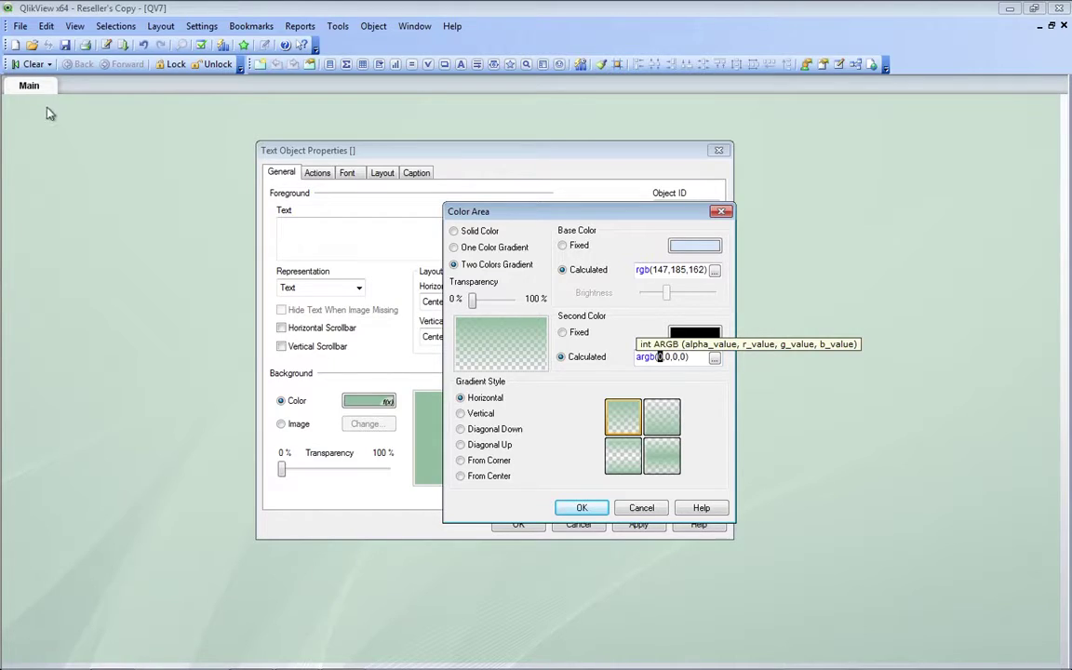
- Set the gradient style to Diagonal Up, apply it to the full-sheet text object and accept its properties
click(490, 447)
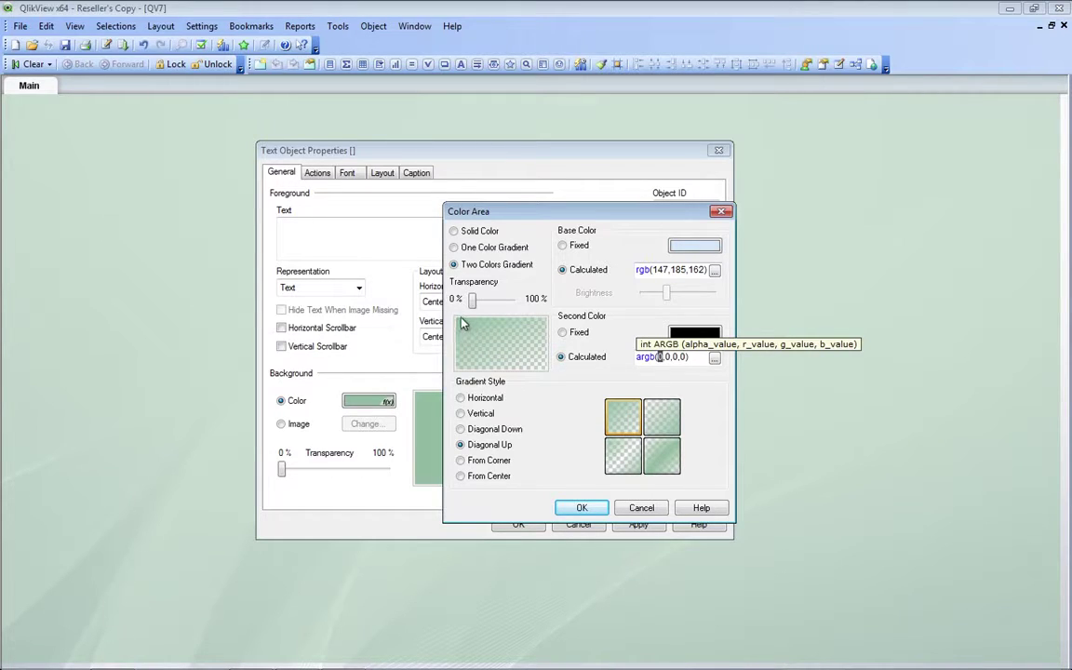
click(580, 509)
click(646, 526)
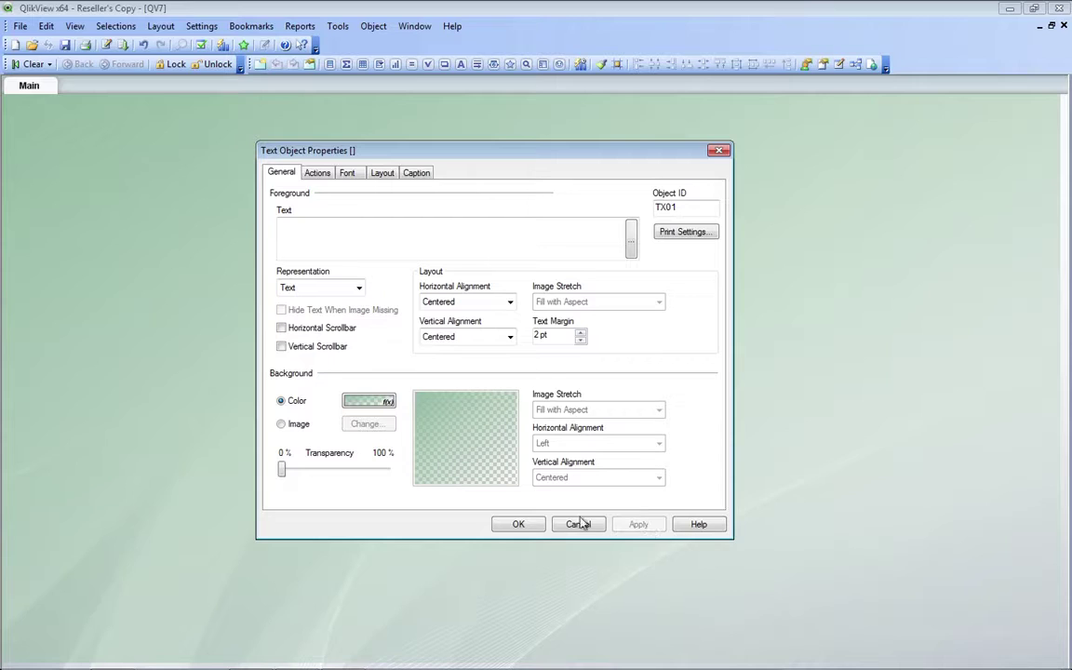
click(511, 524)
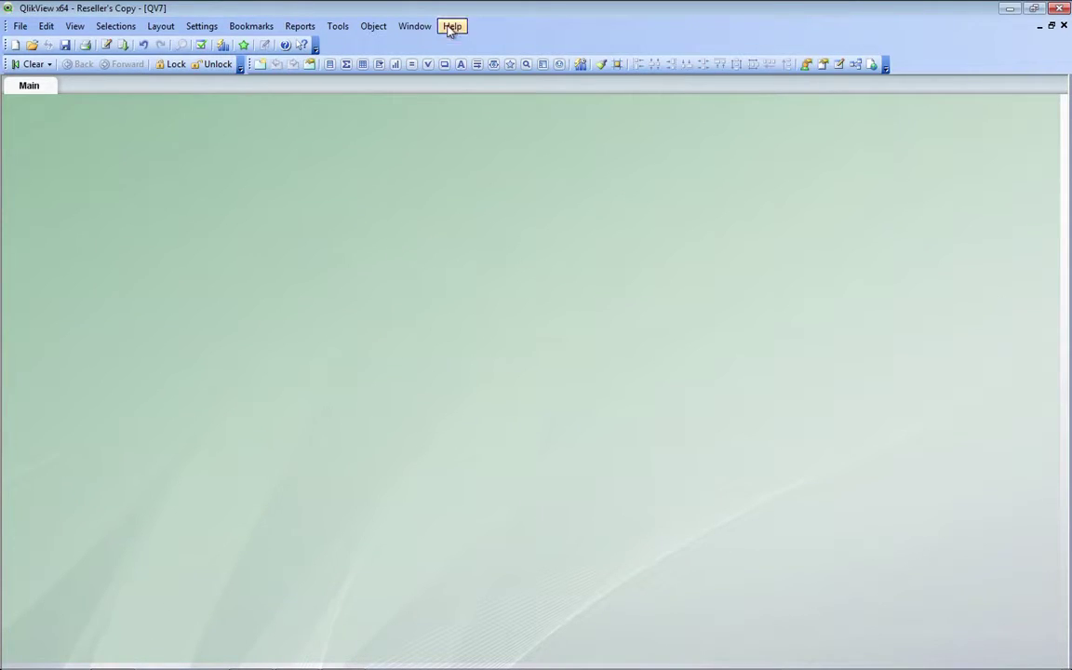
- Start a new text object with rounded corners off, borders on and its layer set to Top
click(459, 65)
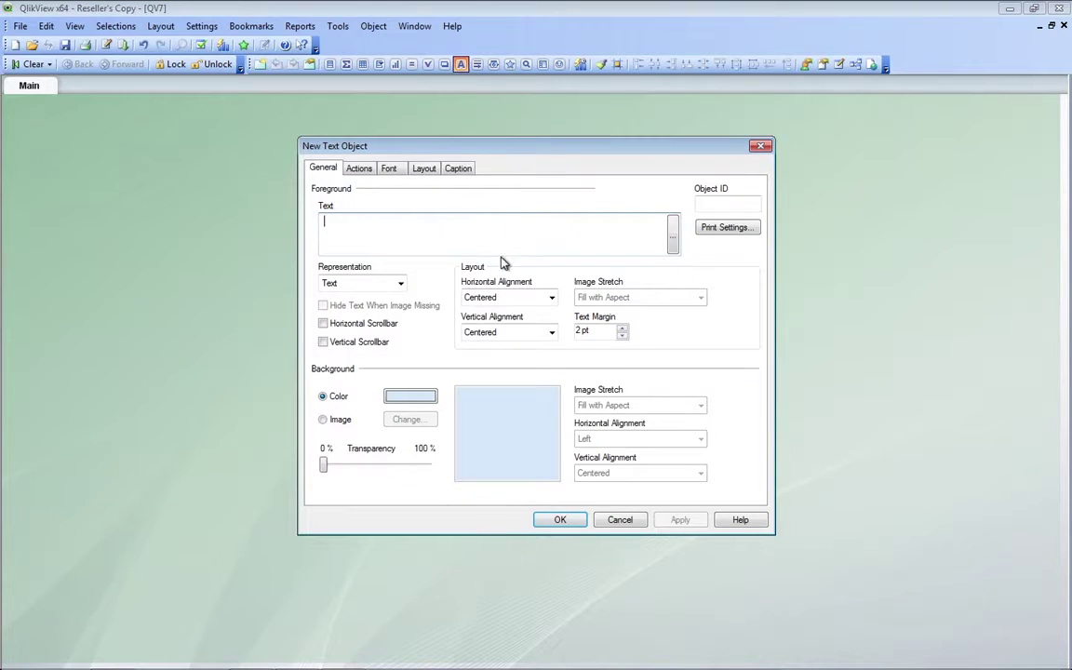
click(423, 171)
click(346, 358)
click(346, 358)
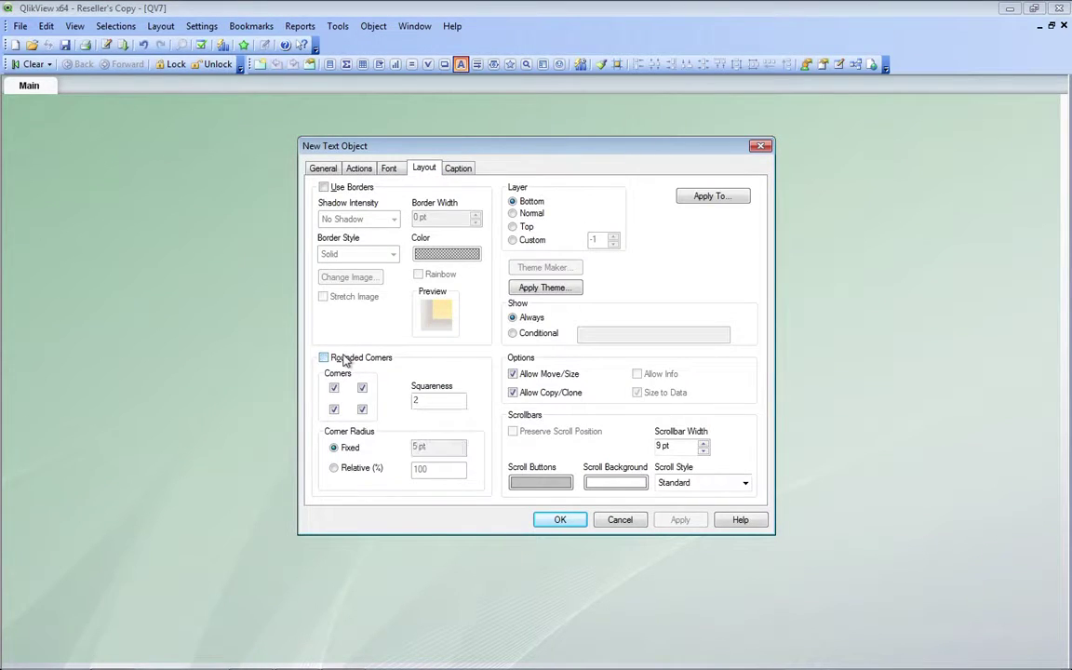
click(343, 190)
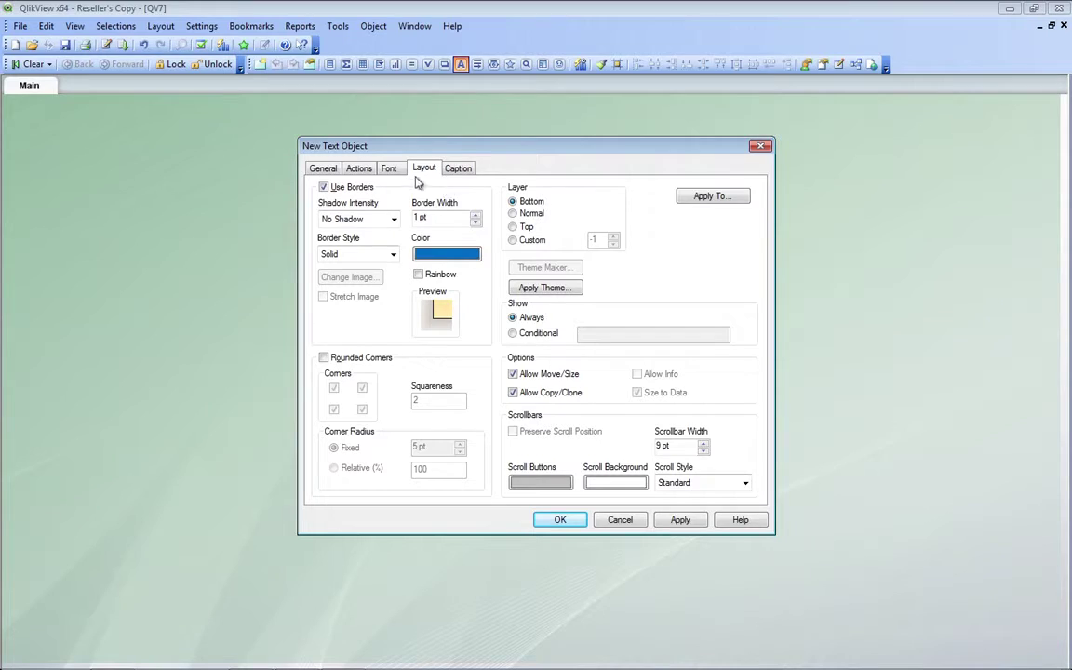
click(519, 226)
- Give the new text object a two-color gradient background with calculated colors rgb(248,248,248) and argb(0,0,0,0)
click(323, 168)
click(396, 397)
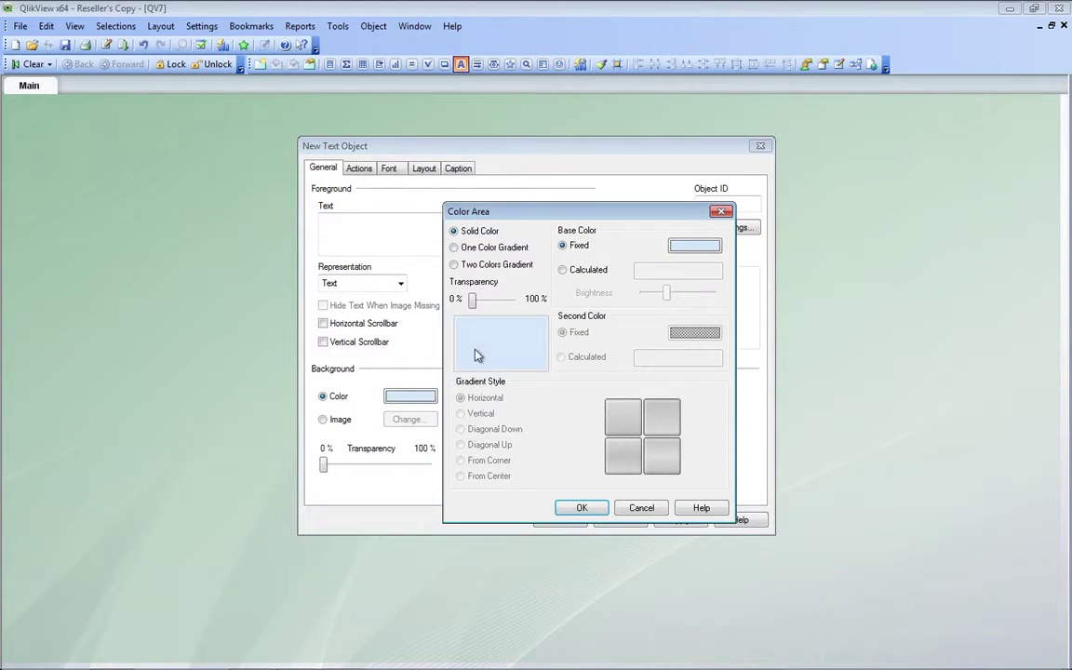
click(480, 267)
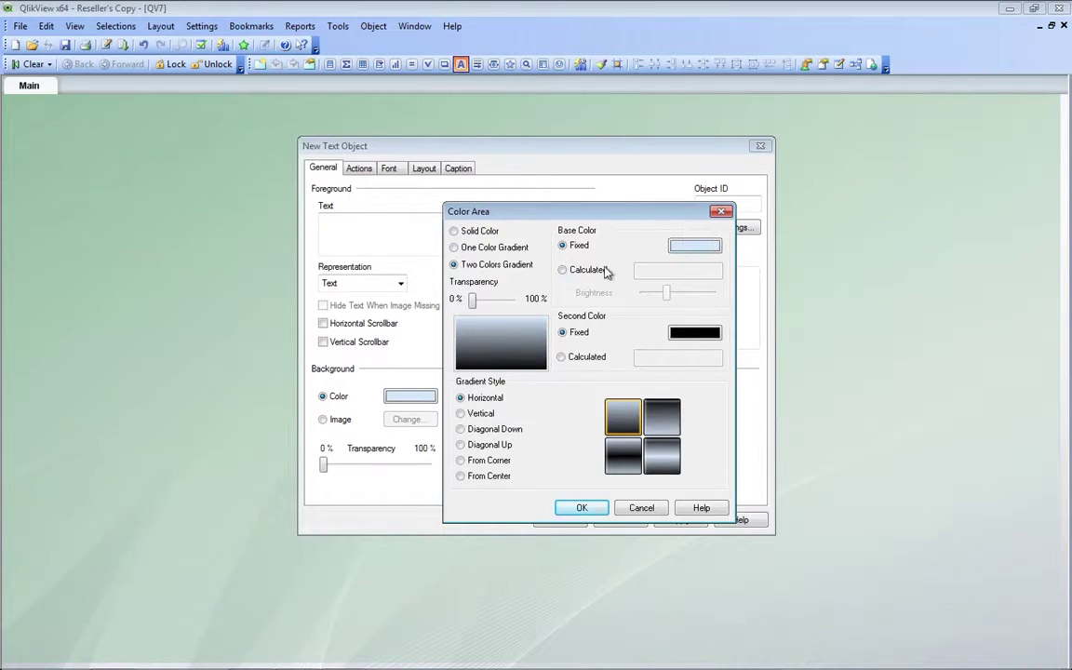
click(607, 269)
text(rgb()
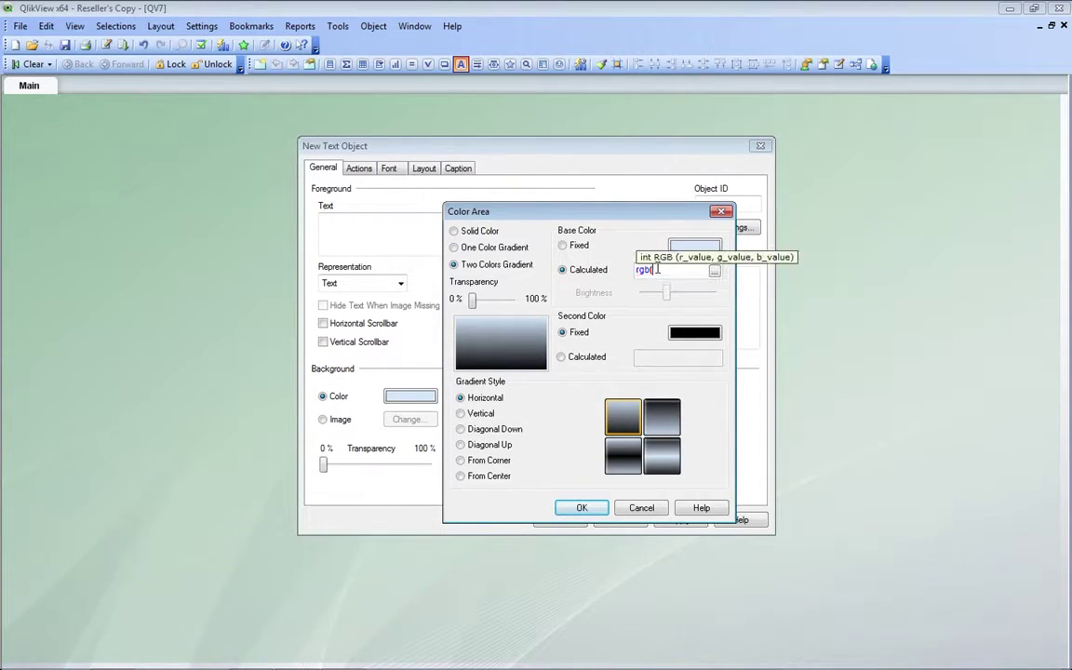
text(248,248,248))
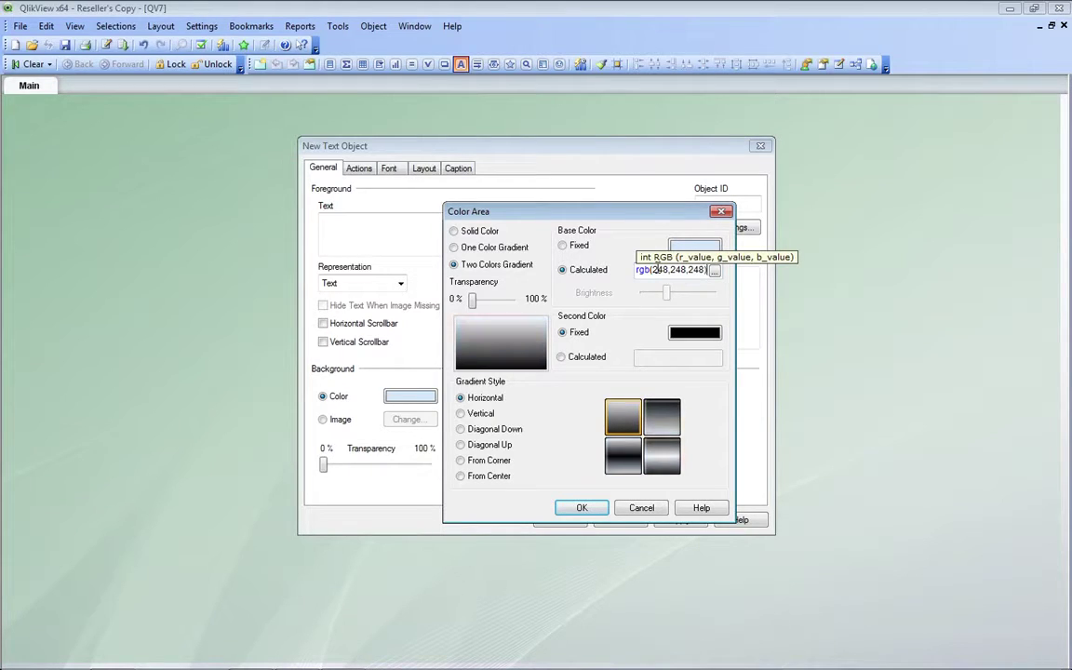
click(564, 357)
text(argb()
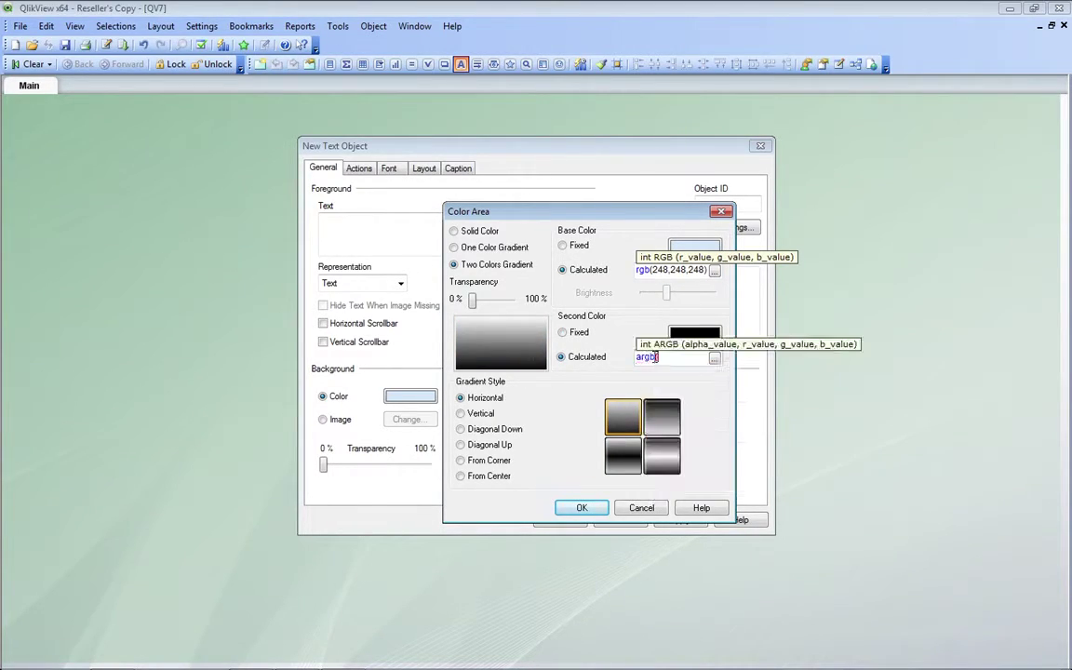
text(0,0,0,0))
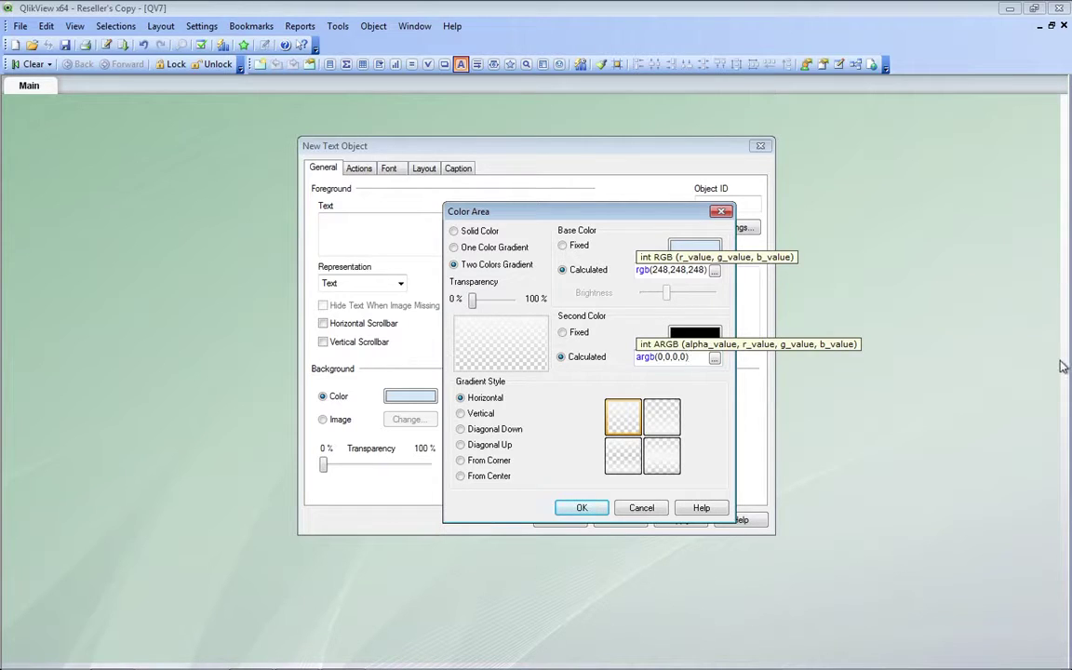
- Set the gradient style to Vertical with the transparent end on the left, and create the text object
click(477, 414)
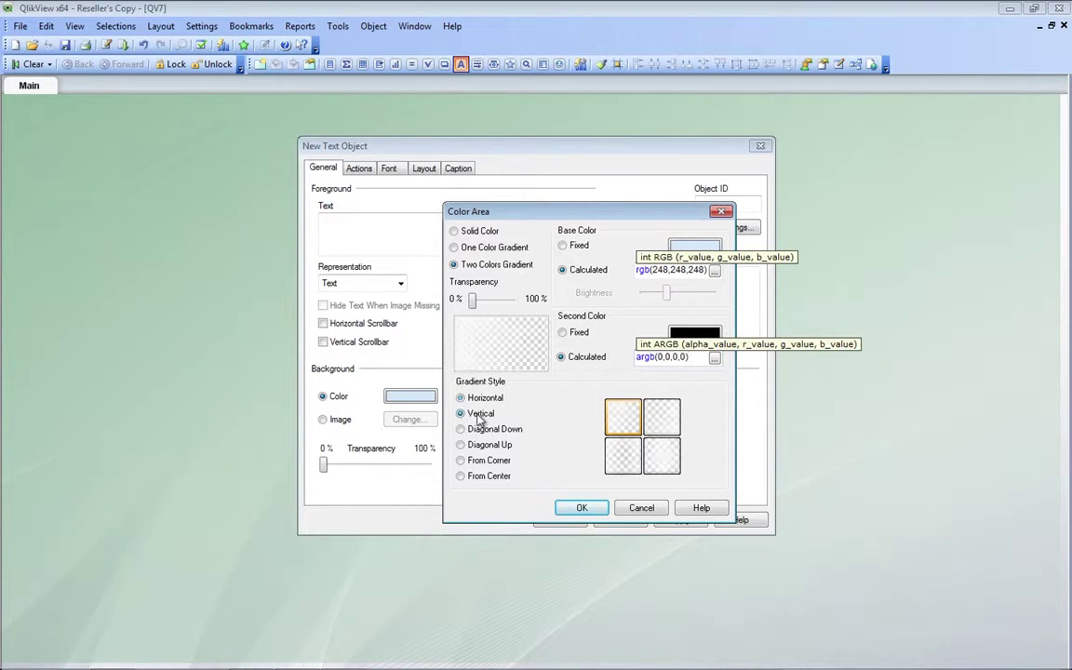
click(663, 420)
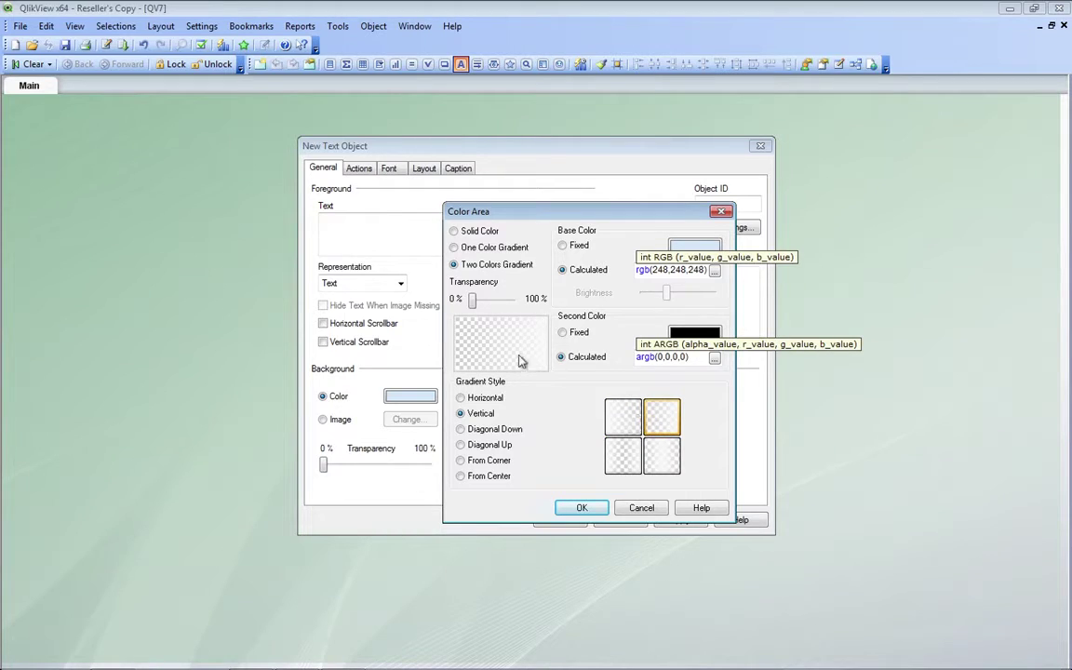
click(582, 507)
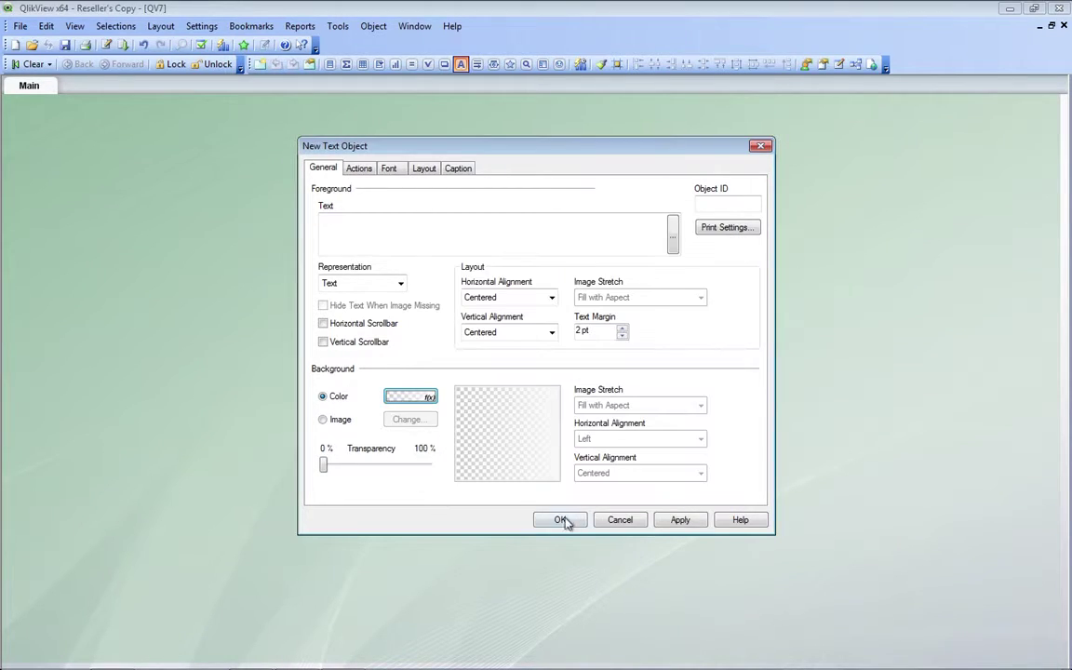
click(560, 520)
- Move the new text object to the sheet's upper-right corner and stretch it down to the bottom of the sheet
drag(104, 201, 1020, 163)
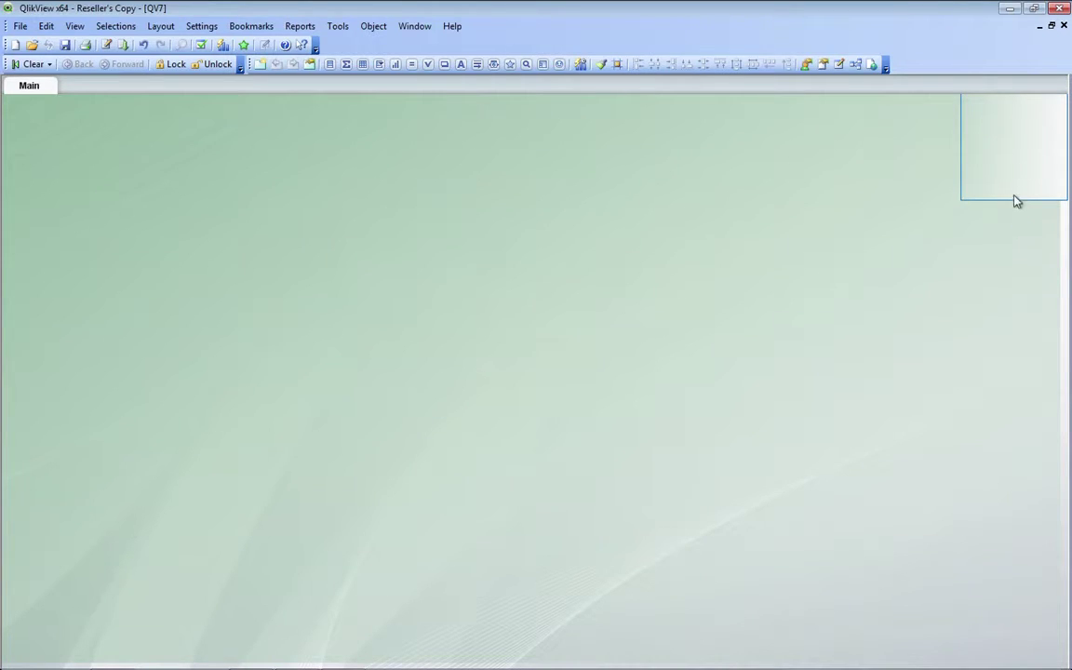
drag(1012, 199, 1020, 662)
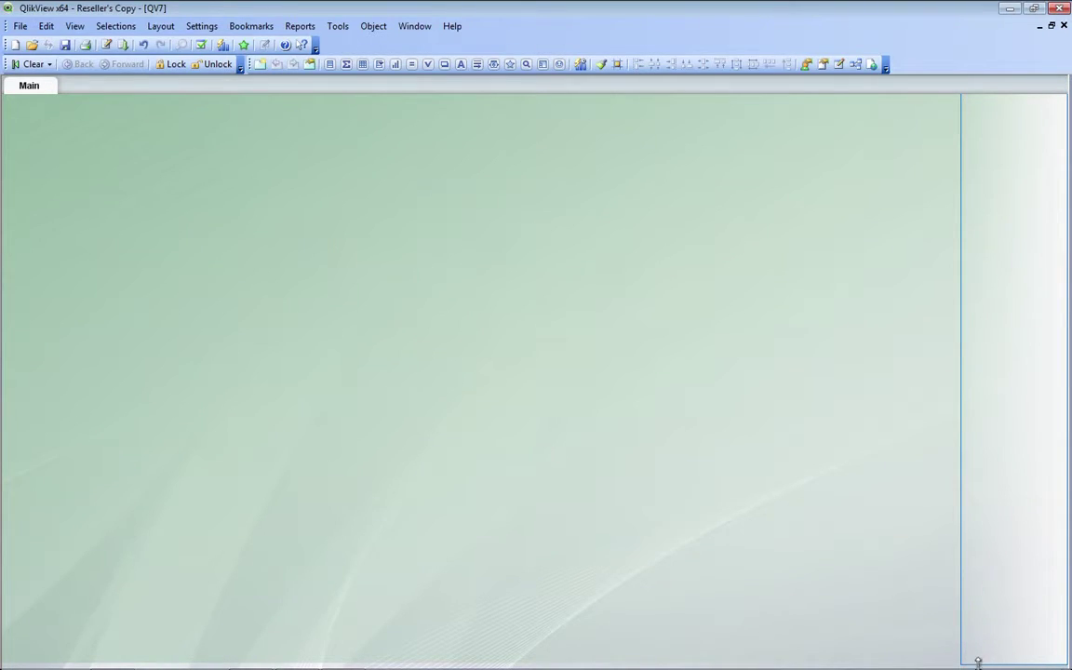
drag(978, 661, 979, 664)
- Try widening the gradient panel on the sheet's right edge toward the left, and undo the resize
drag(961, 317, 964, 323)
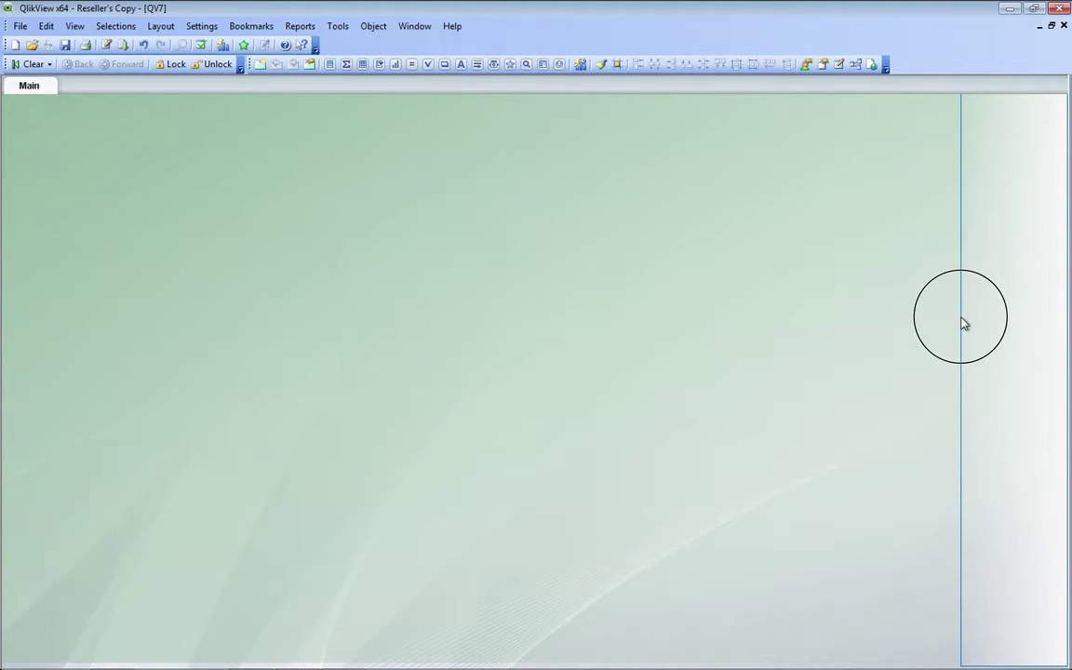
drag(964, 323, 770, 321)
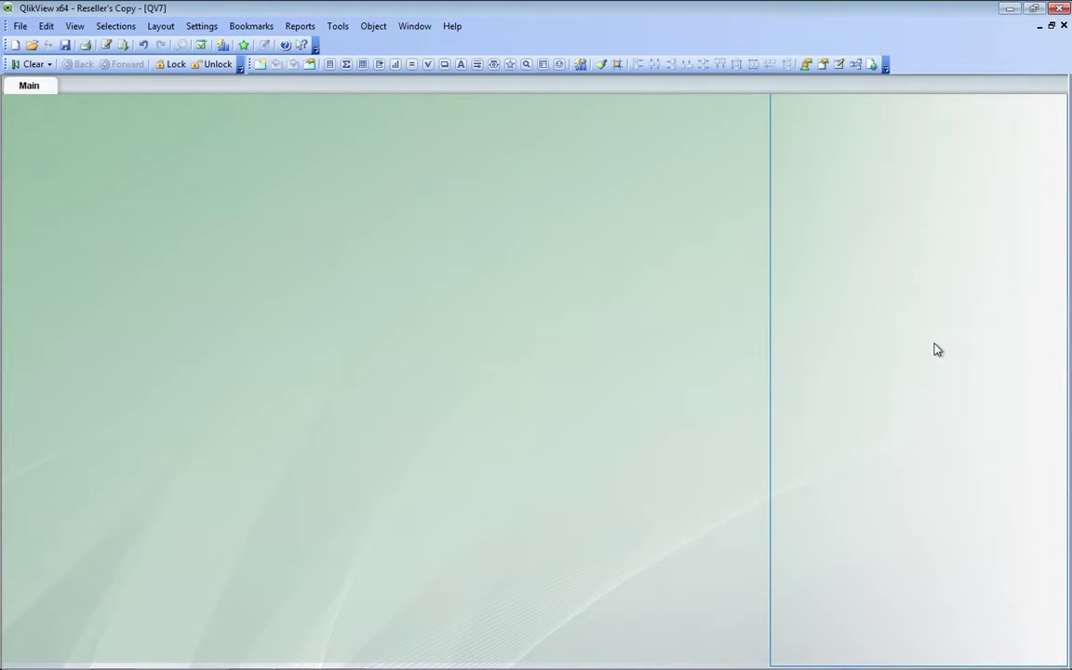
key(ctrl+z)
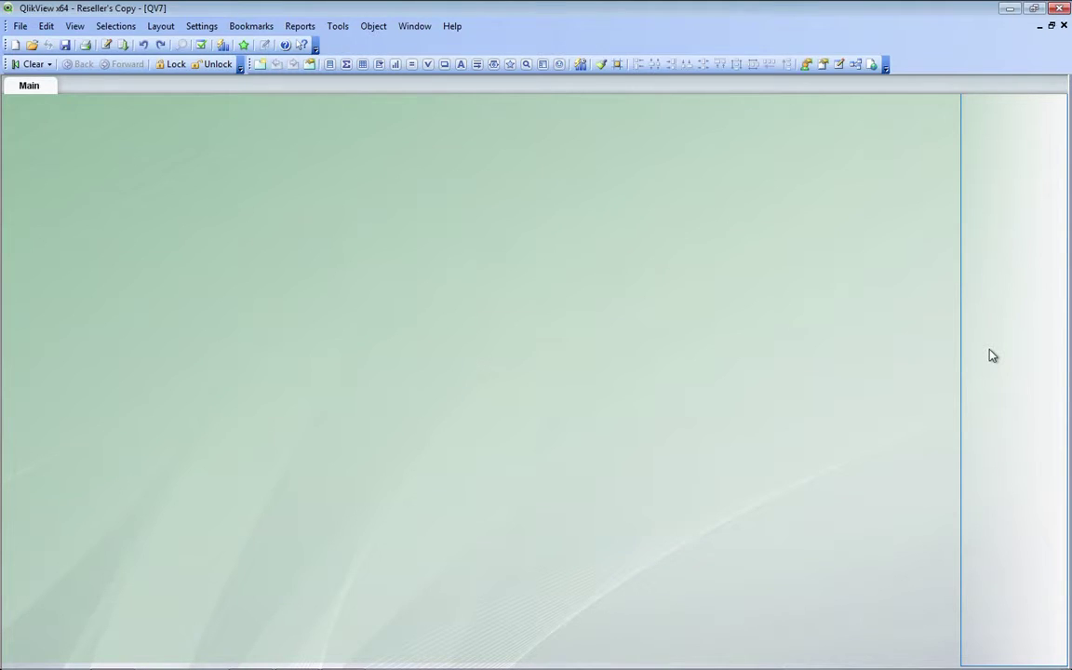
- Copy the vertical gradient panel and reshape the copy into a wide strip along the sheet's lower-left area
drag(1005, 348, 756, 366)
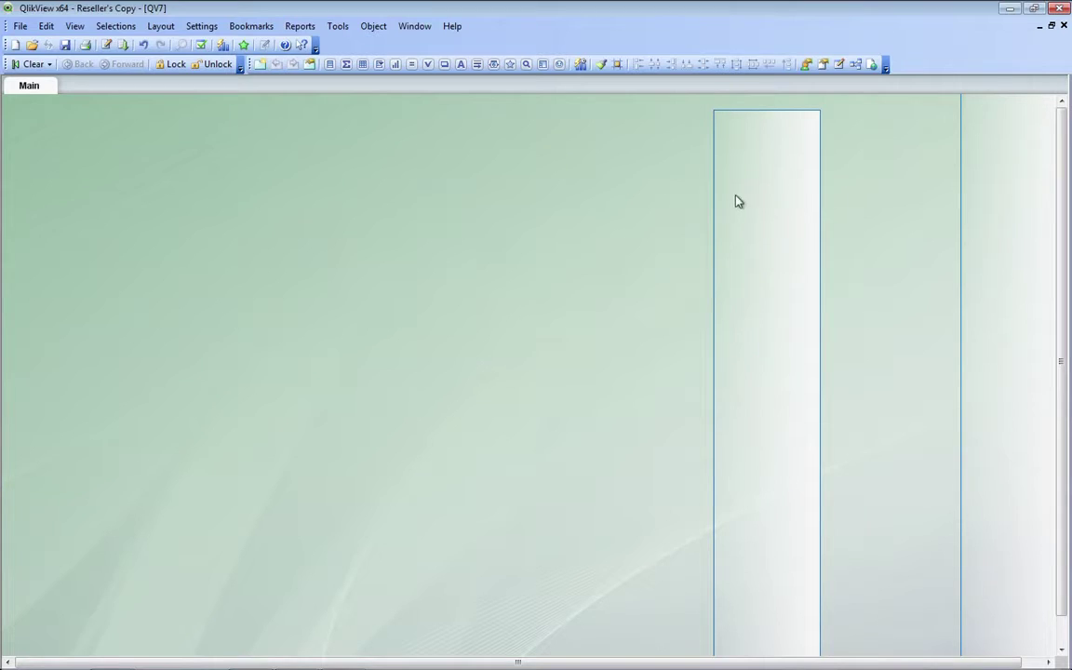
drag(715, 114, 4, 551)
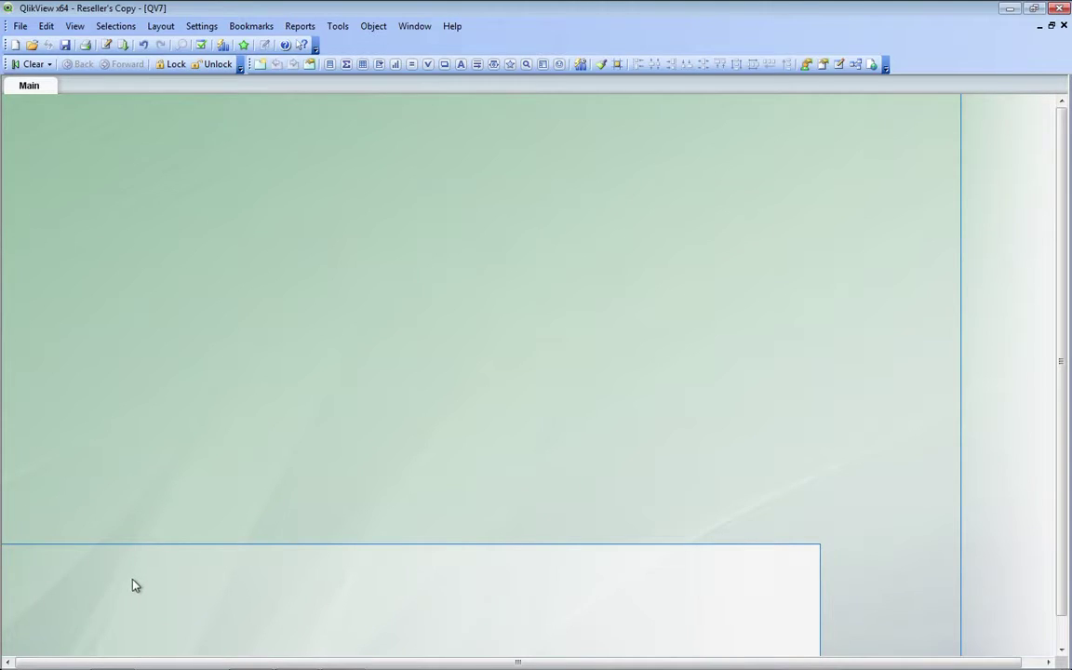
drag(154, 581, 153, 556)
- Change the lower strip's gradient style to Horizontal, keeping its two calculated colors, and accept its properties
right_click(154, 557)
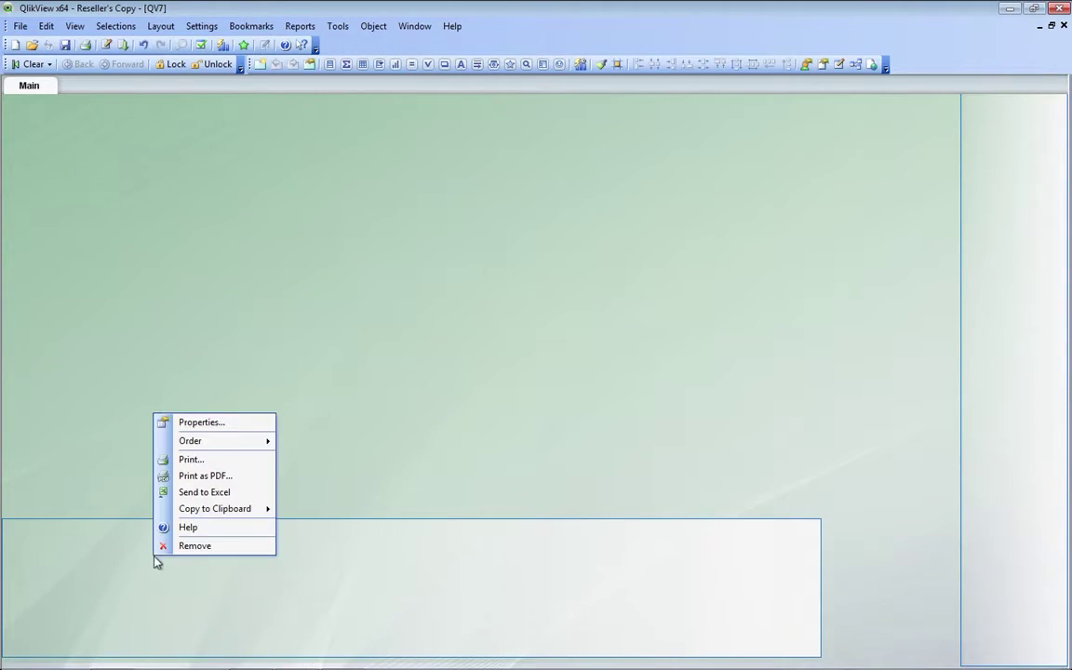
click(203, 424)
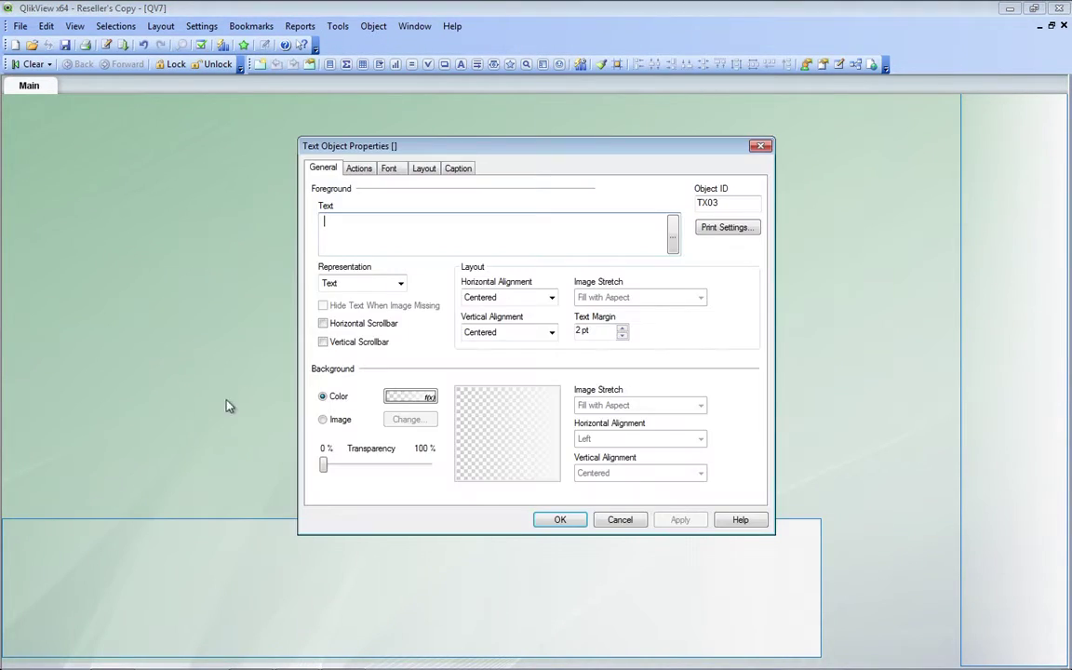
click(396, 394)
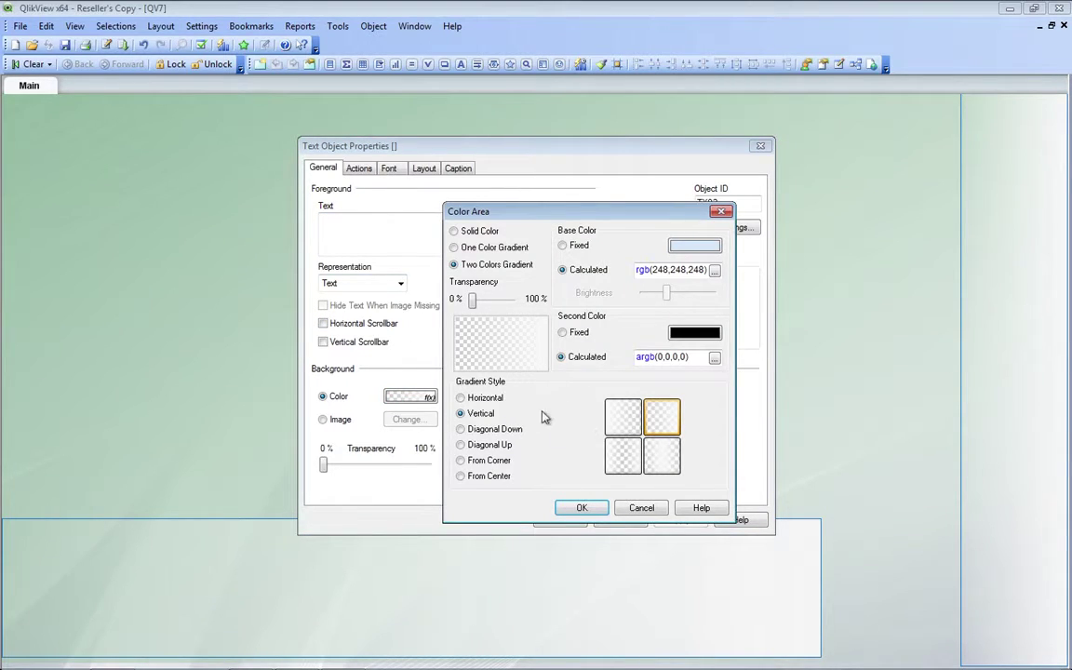
click(482, 398)
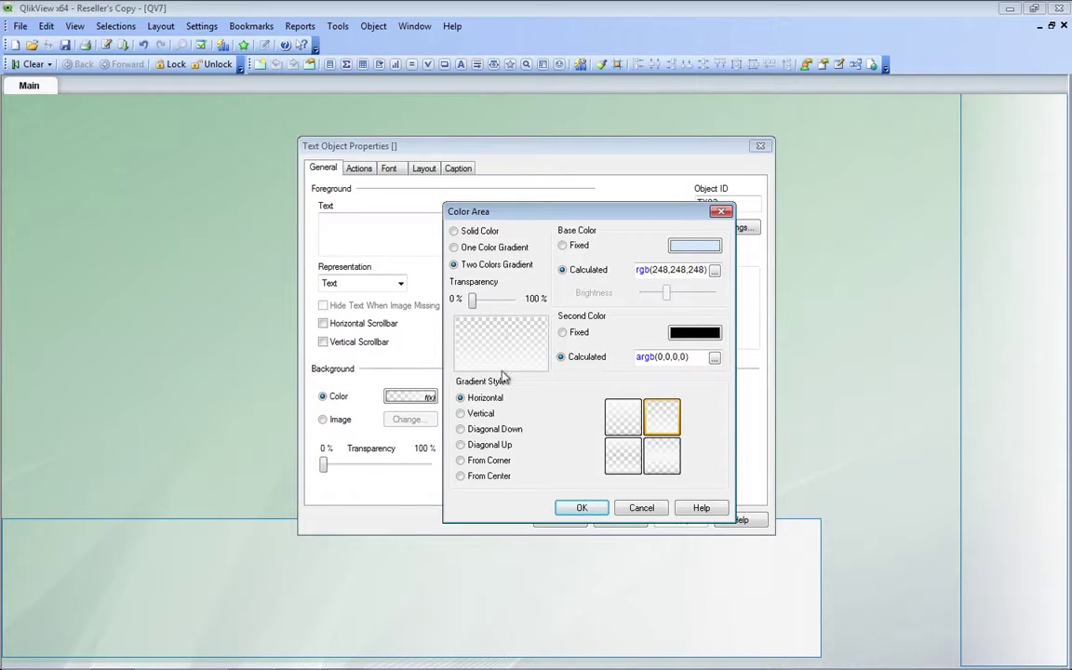
click(581, 507)
click(558, 519)
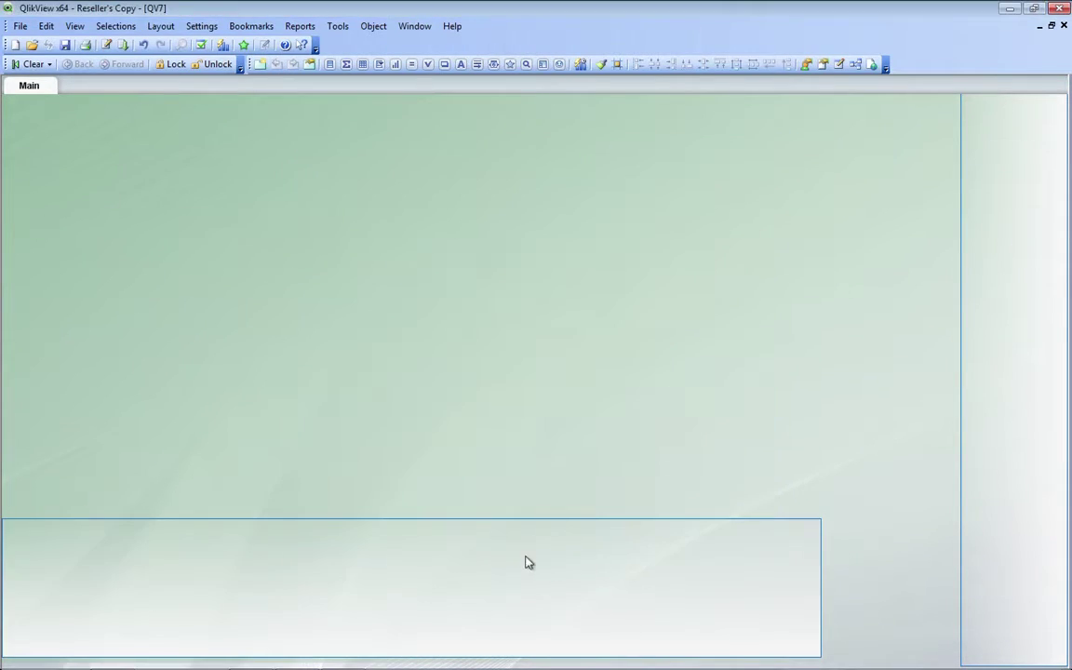
- Nudge the lower gradient strip down to the sheet's bottom edge and stretch it across to the sheet's right edge
click(661, 612)
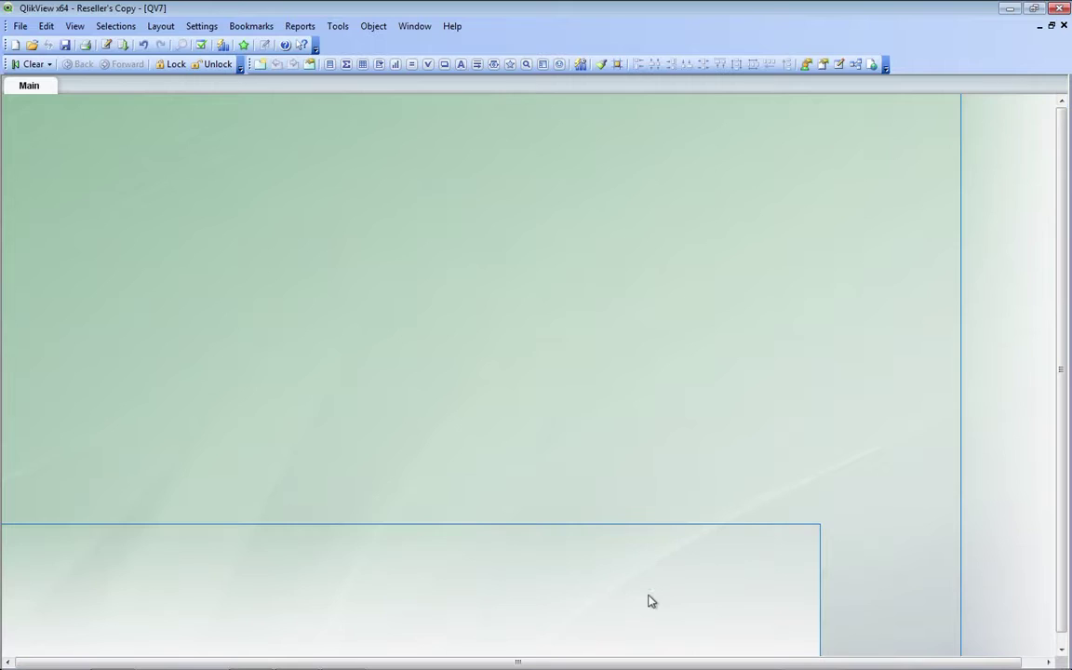
click(641, 589)
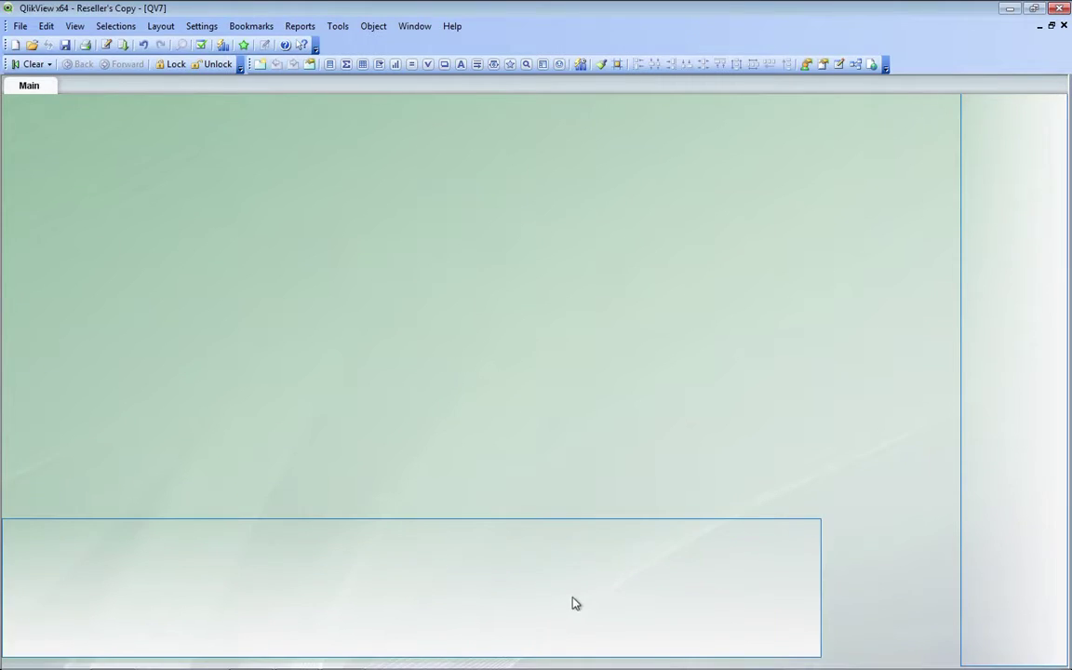
key(ctrl+Left)
key(ctrl+Down)
key(ctrl+Down)
key(ctrl+Down)
key(ctrl+Down)
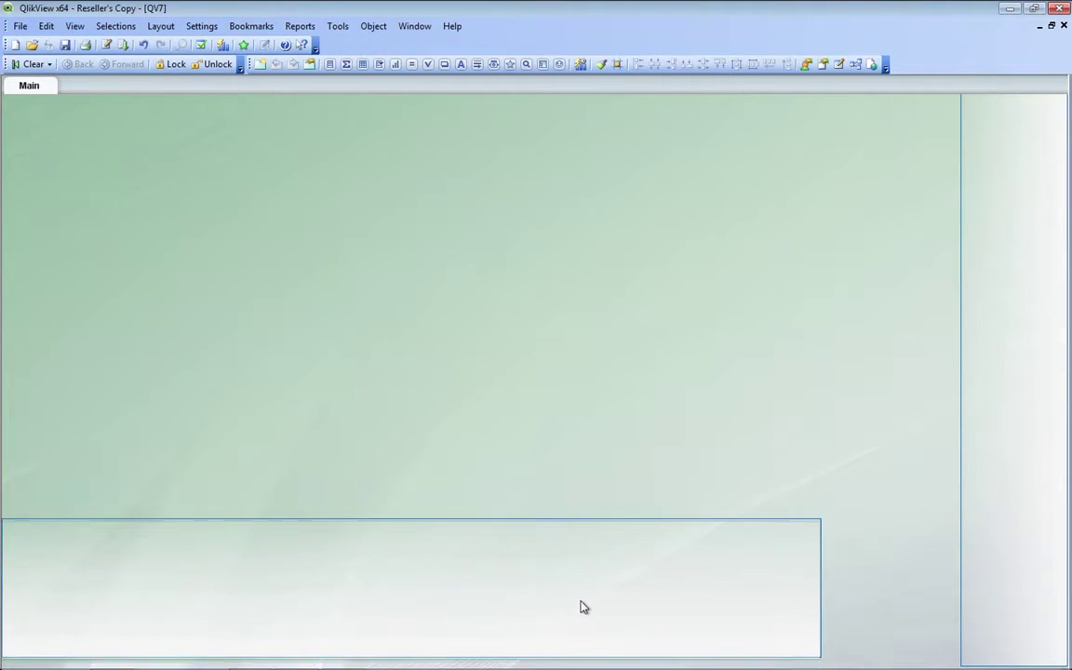
key(ctrl+Up)
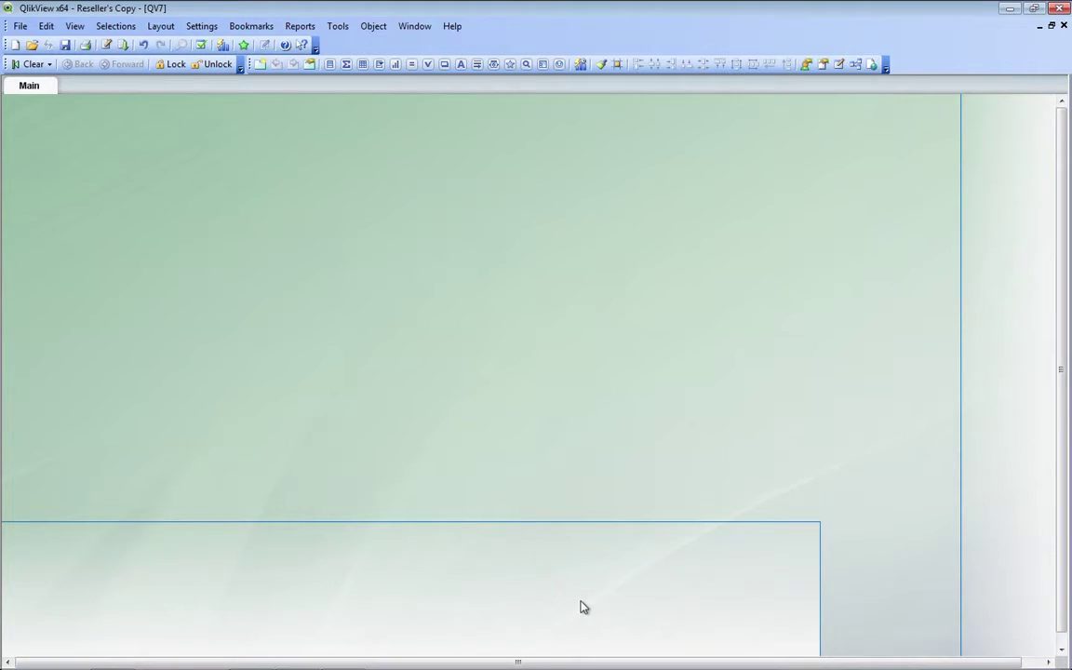
key(ctrl+Right)
key(ctrl+Down)
key(ctrl+Down)
key(ctrl+Down)
key(ctrl+Down)
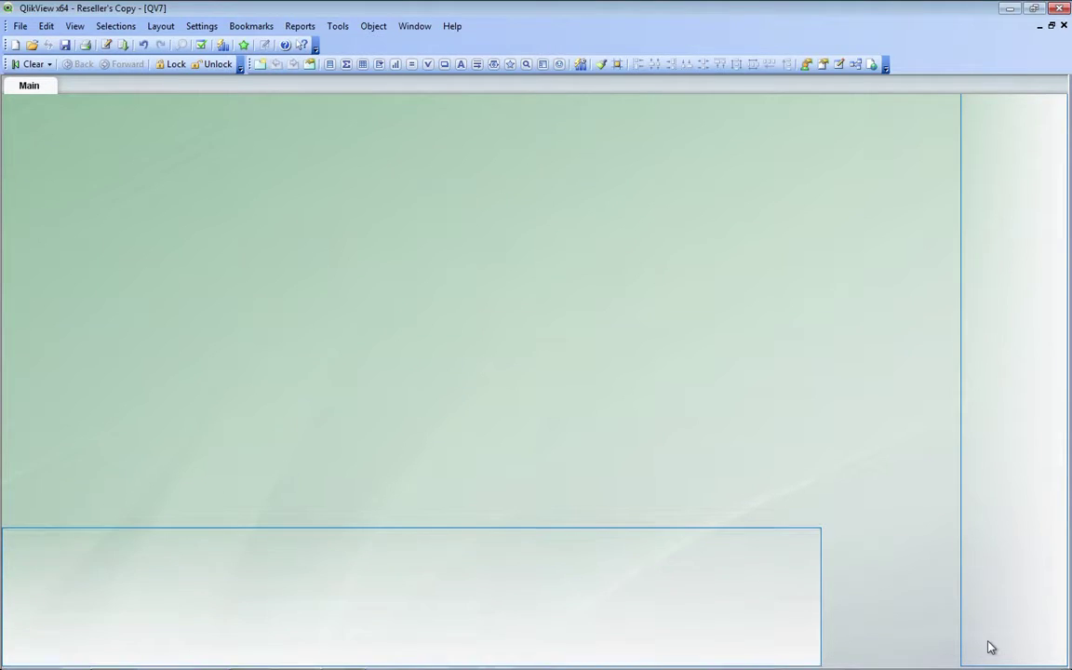
drag(821, 606, 1067, 644)
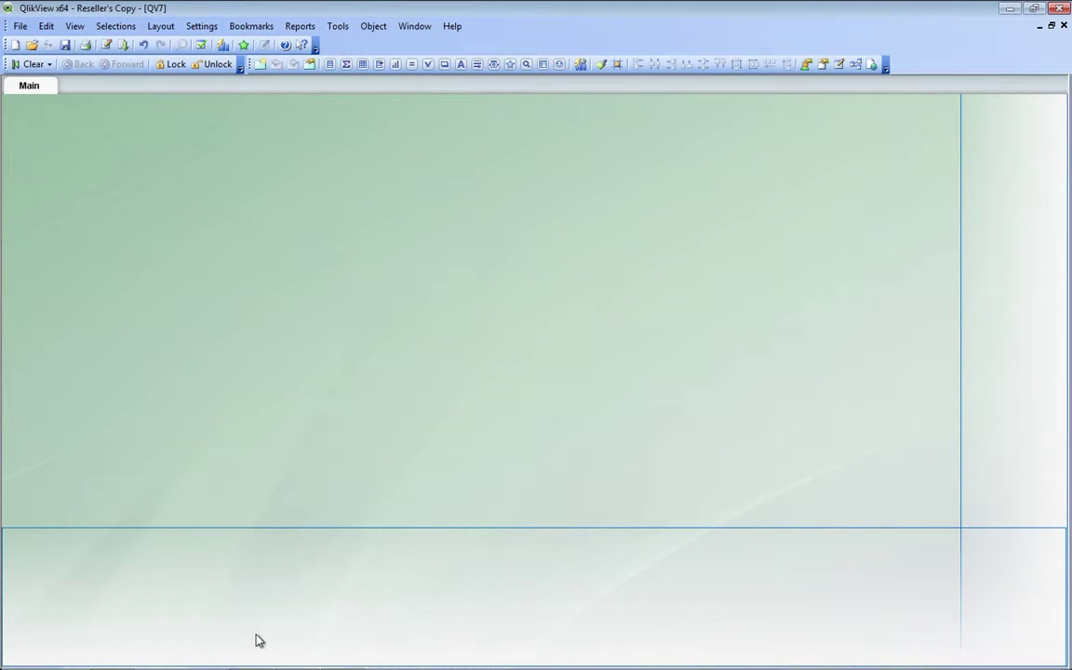
- Turn off the borders of the vertical gradient panel on the sheet's right edge and accept its properties
right_click(1036, 331)
click(1031, 338)
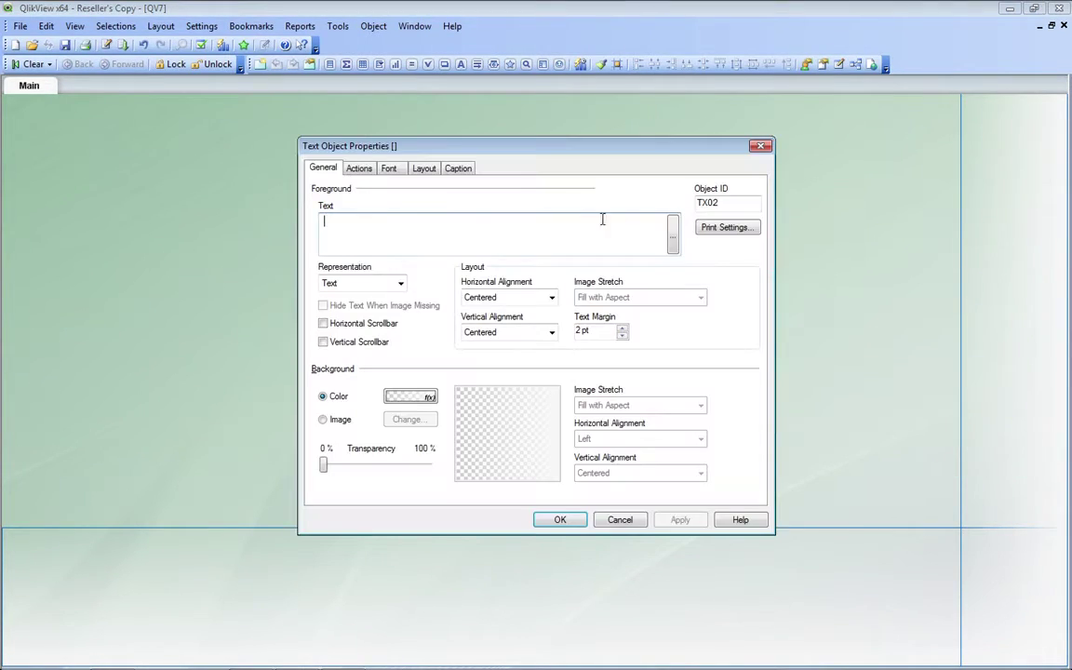
click(423, 168)
click(324, 187)
click(560, 521)
- Turn off the borders of the horizontal gradient strip along the sheet's lower edge and accept its properties
right_click(467, 600)
click(514, 461)
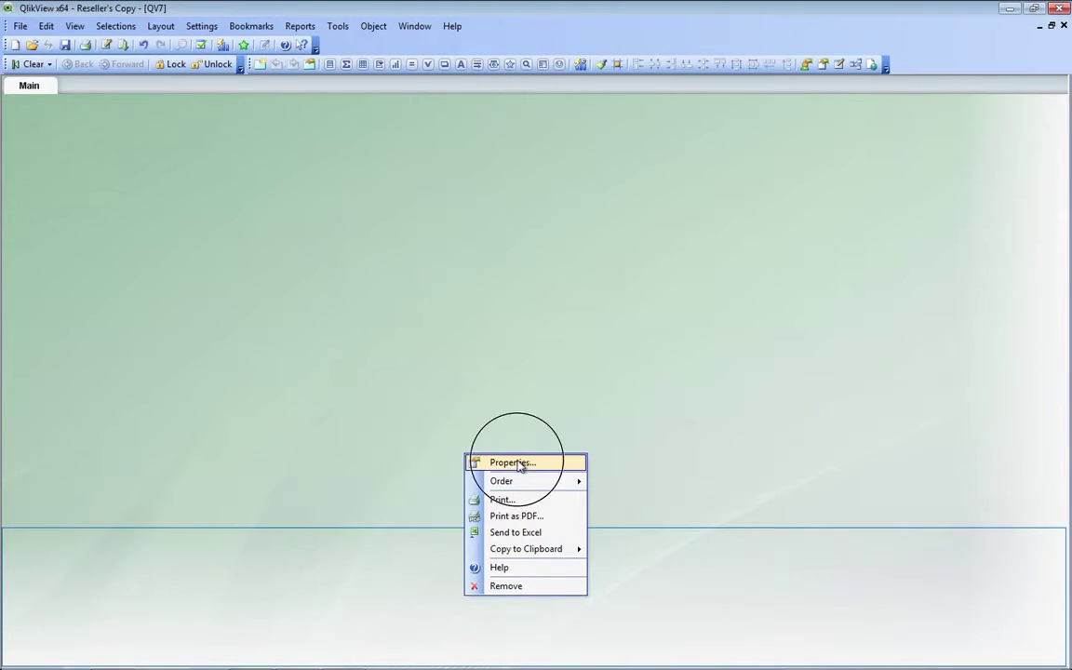
click(364, 187)
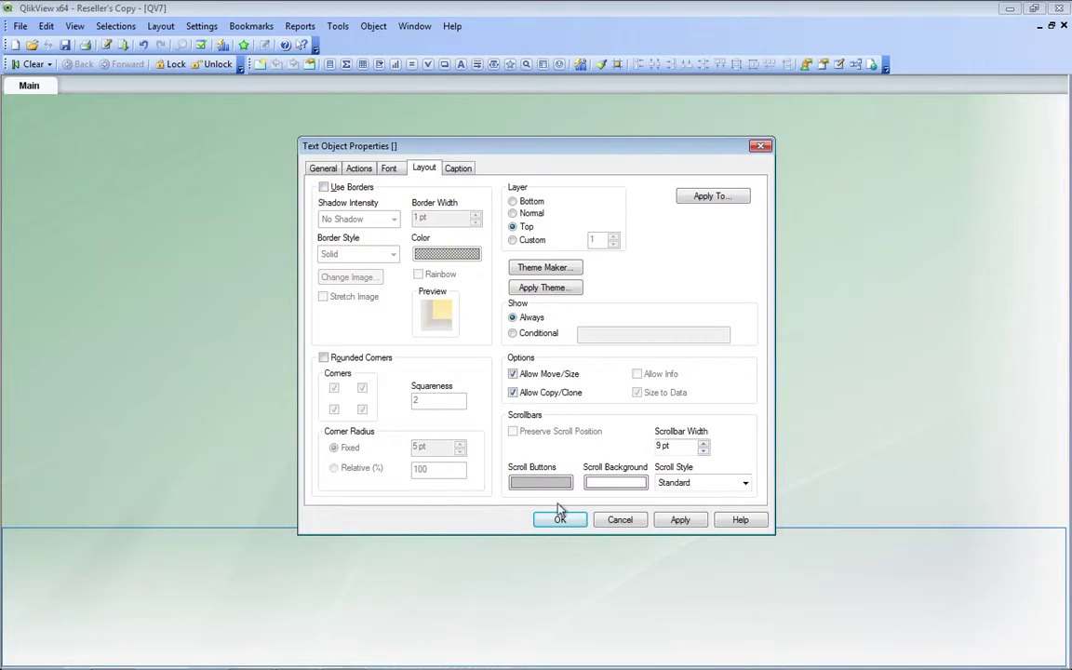
click(560, 519)
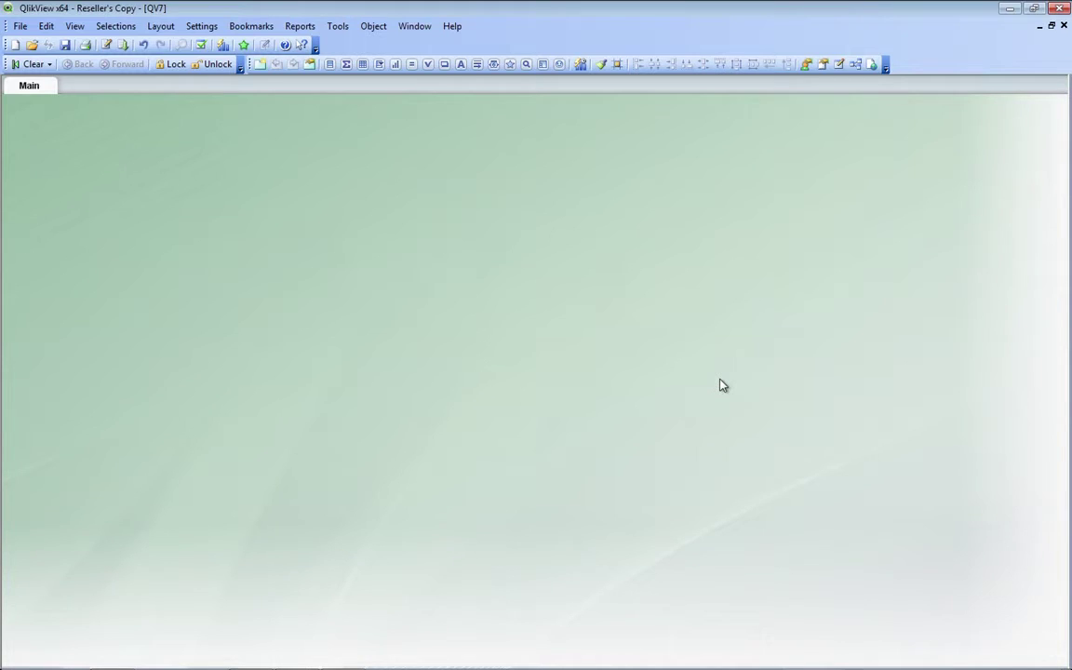
key(Print)
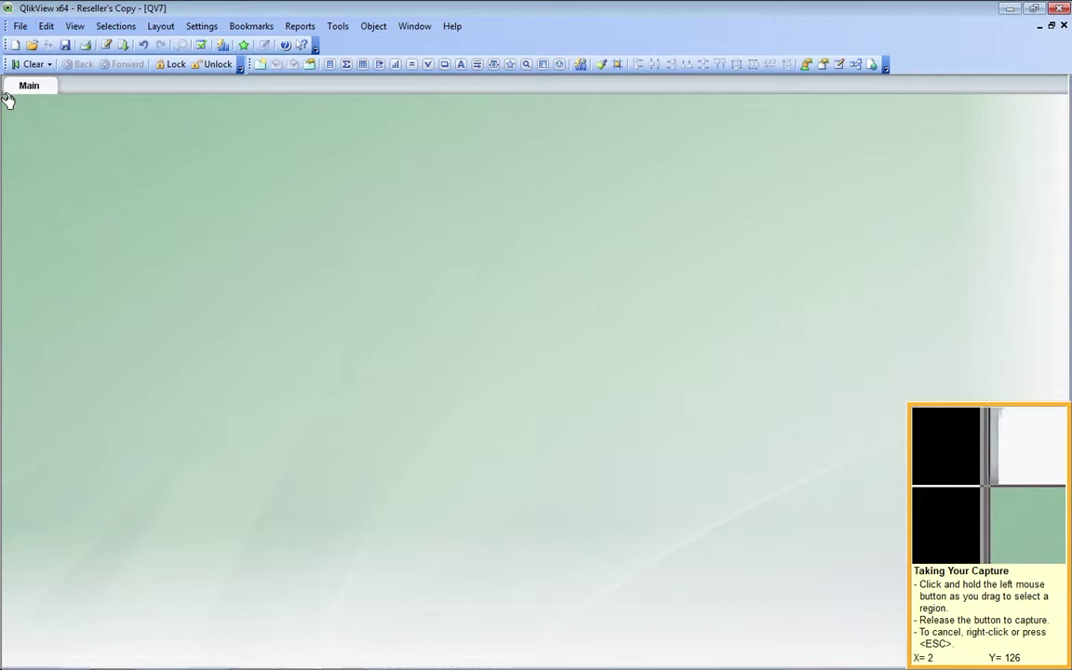
key(Escape)
right_click(5, 95)
click(64, 220)
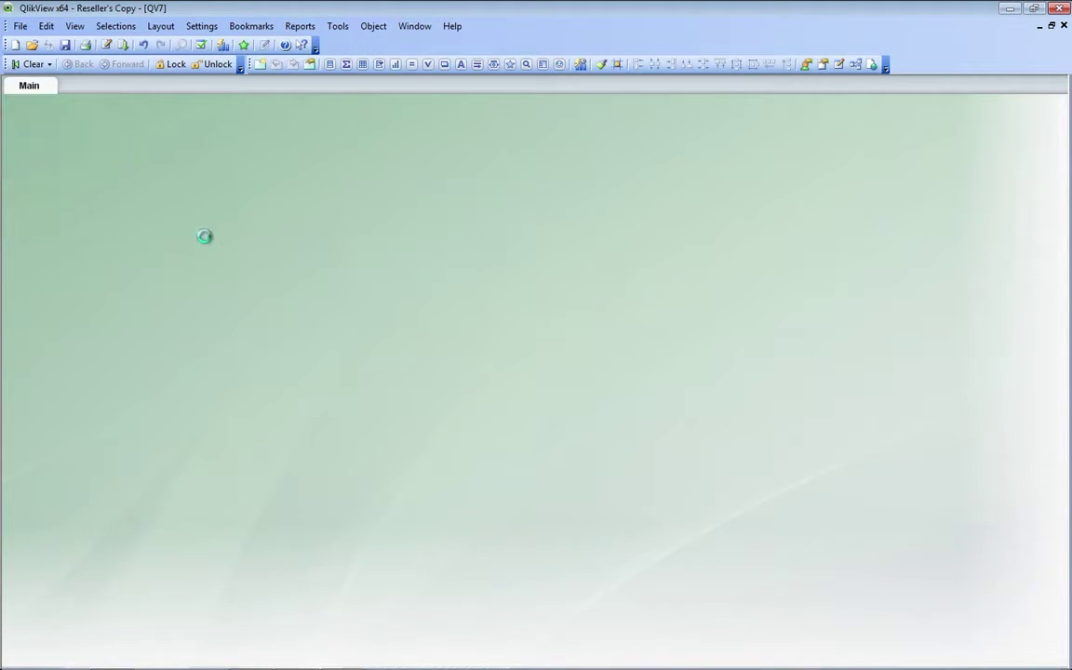
click(427, 22)
- Capture the entire sheet area with SnagIt and save it as a PNG named "modified background" in the QV Design folder
key(Print)
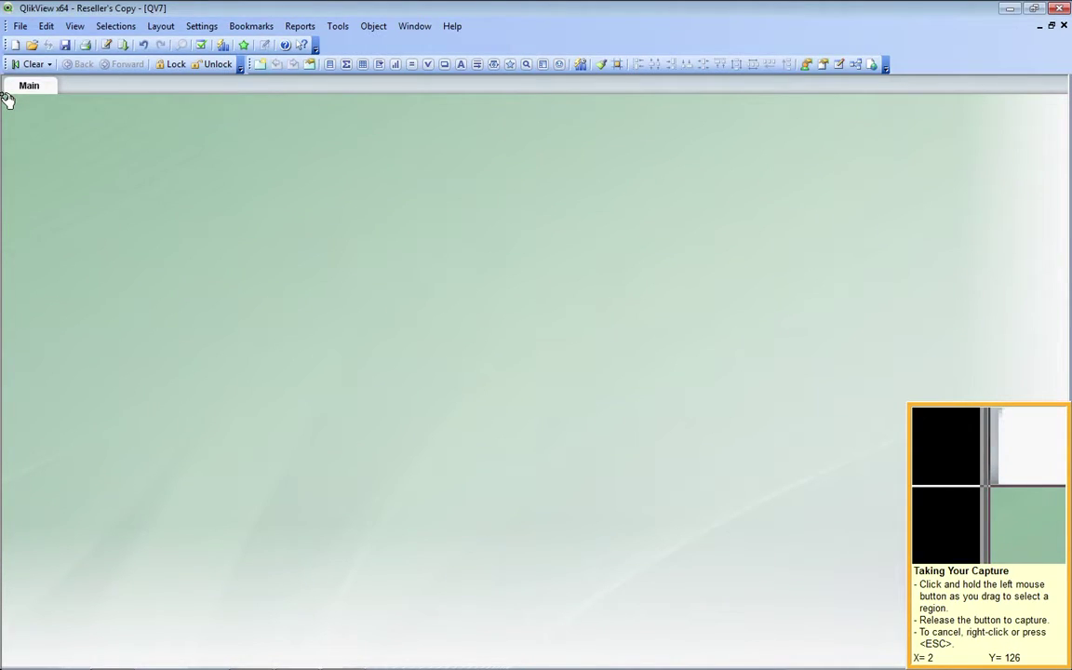
drag(2, 94, 1066, 664)
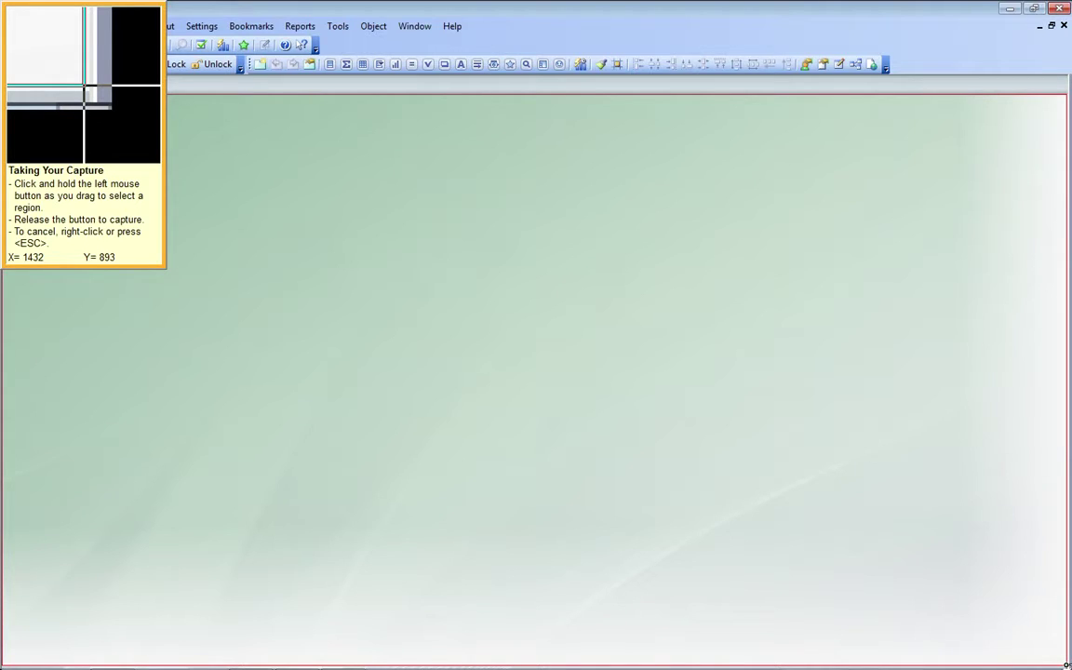
drag(1066, 666, 1066, 665)
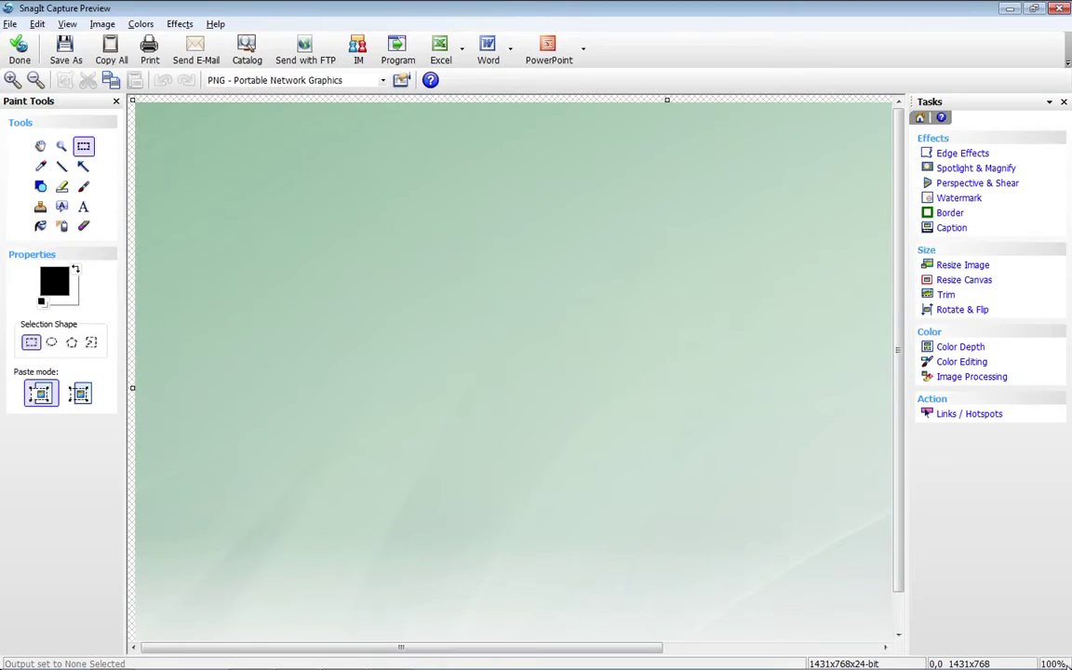
click(65, 49)
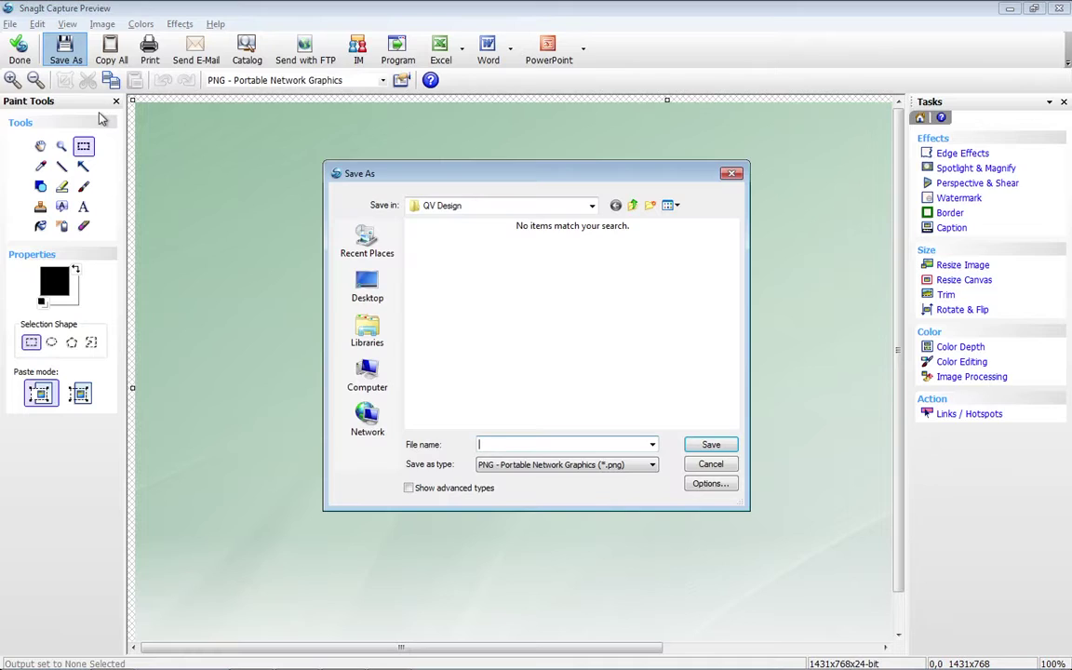
text(modified background)
key(Return)
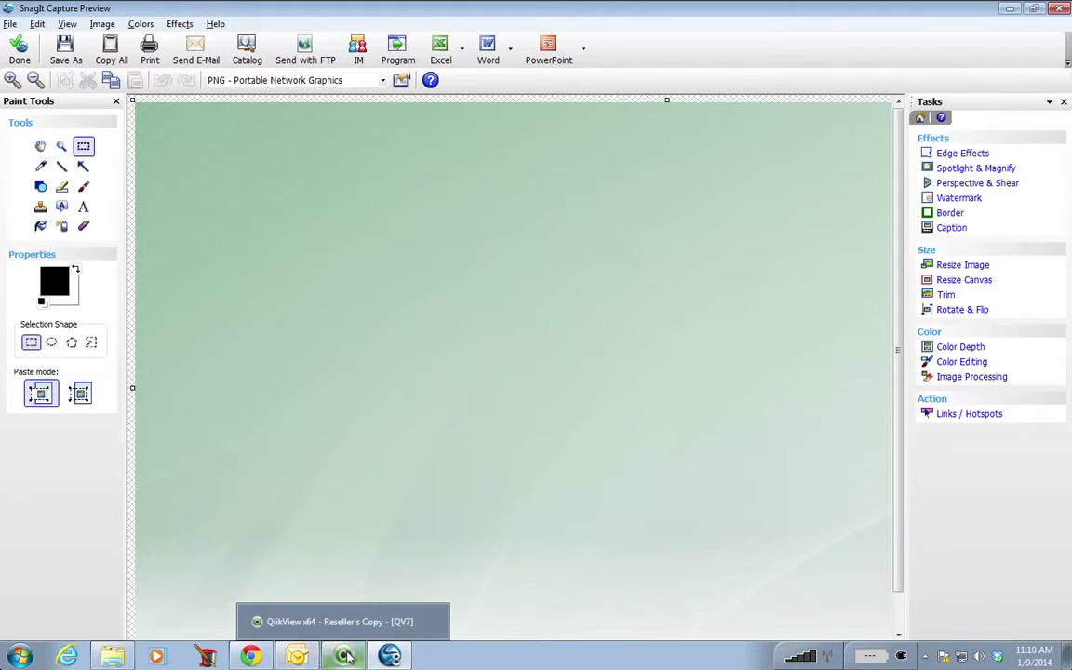
- Switch back to QlikView, add a new sheet, and choose the saved capture as the image in its own background settings
click(346, 655)
click(260, 64)
right_click(270, 237)
click(294, 246)
click(327, 326)
click(339, 378)
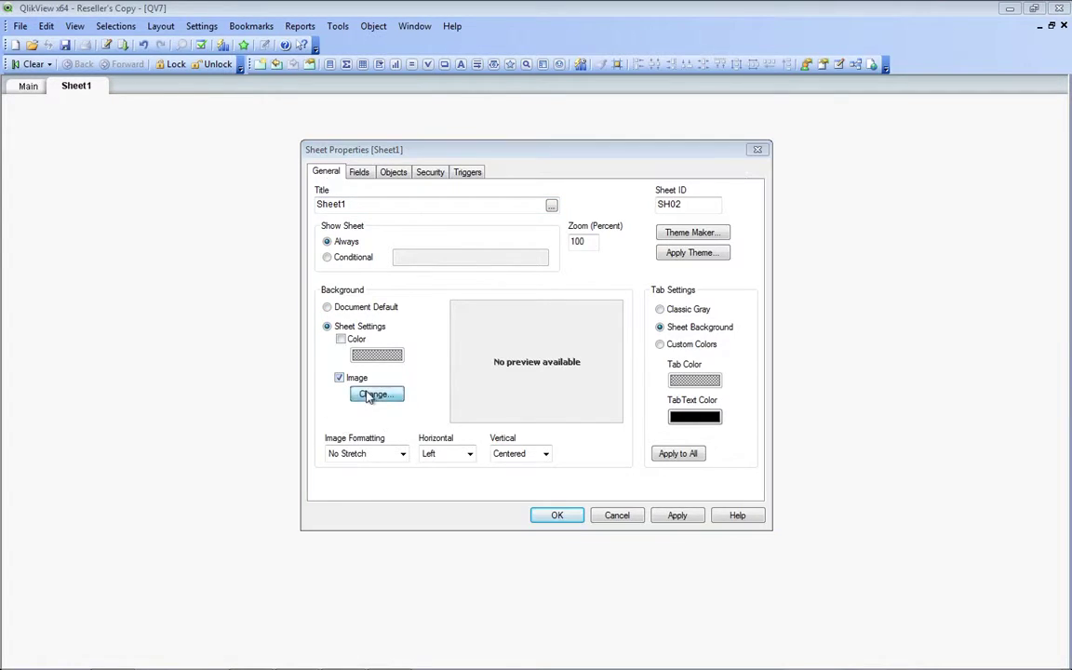
click(376, 394)
double_click(442, 296)
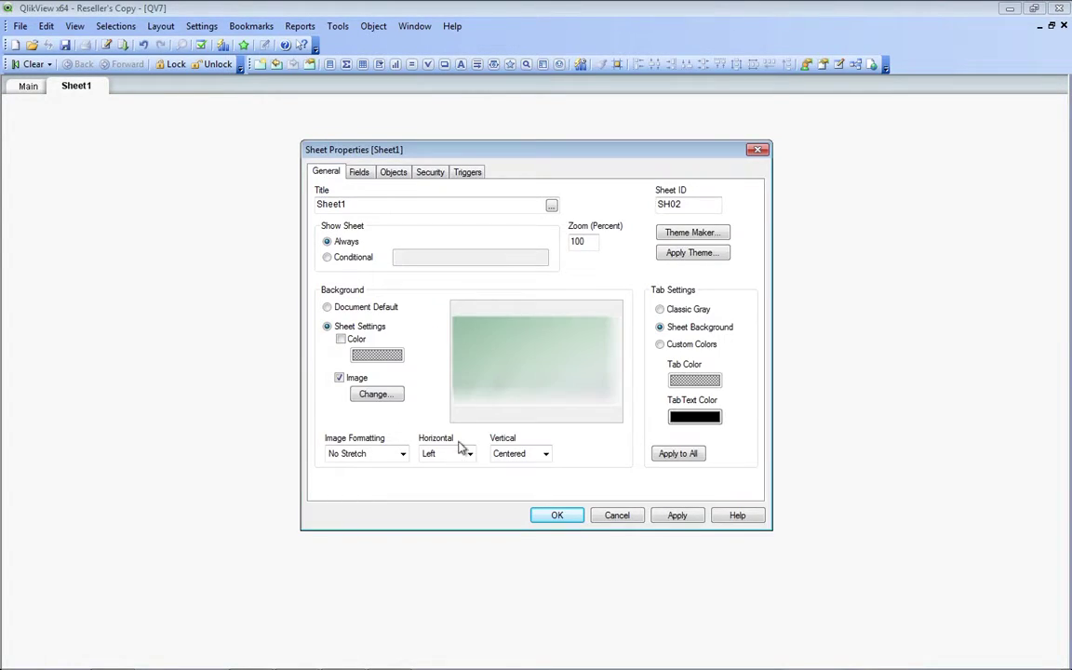
- Set the background image's vertical alignment to Top and accept the sheet properties
click(545, 453)
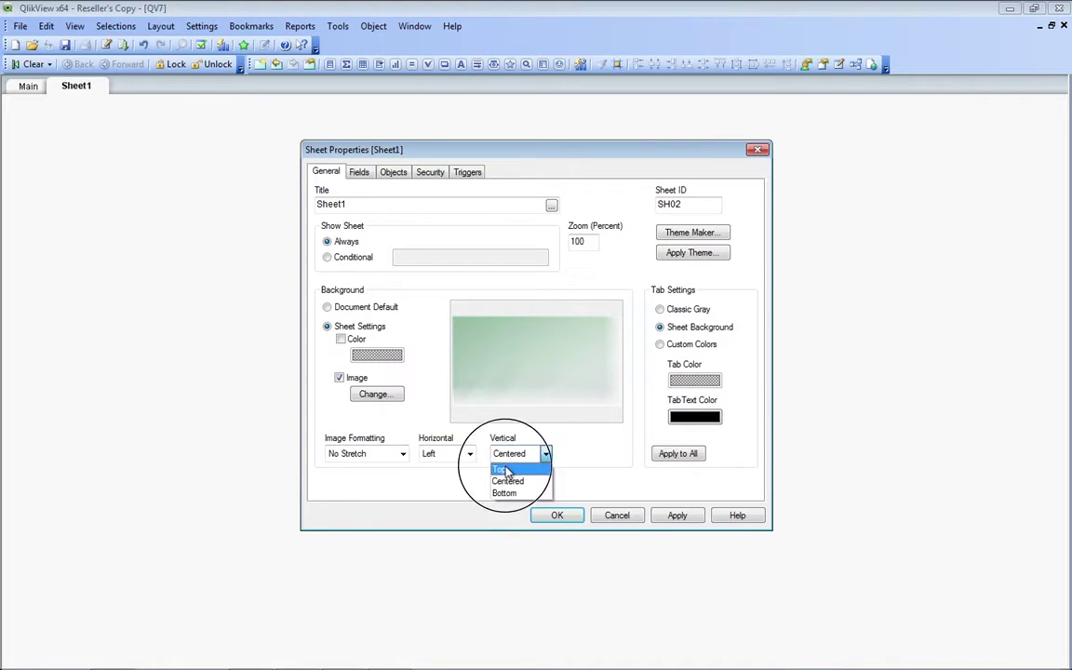
click(503, 465)
click(657, 518)
click(558, 515)
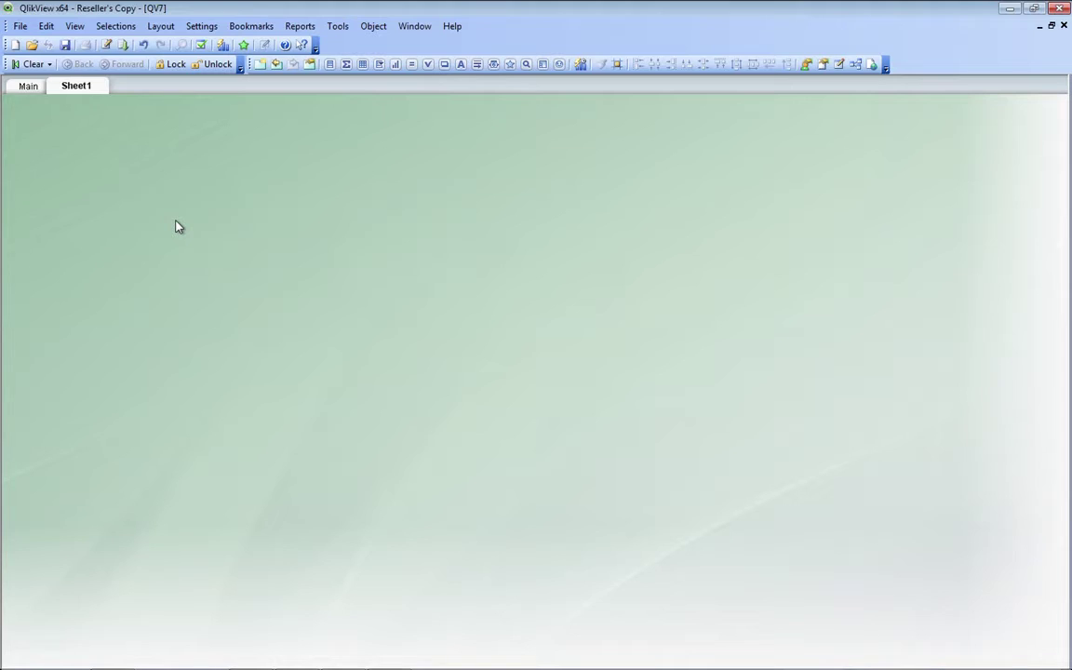
- Start a new text object on Sheet1 and give it a solid white background color
right_click(255, 234)
mouse_move(299, 276)
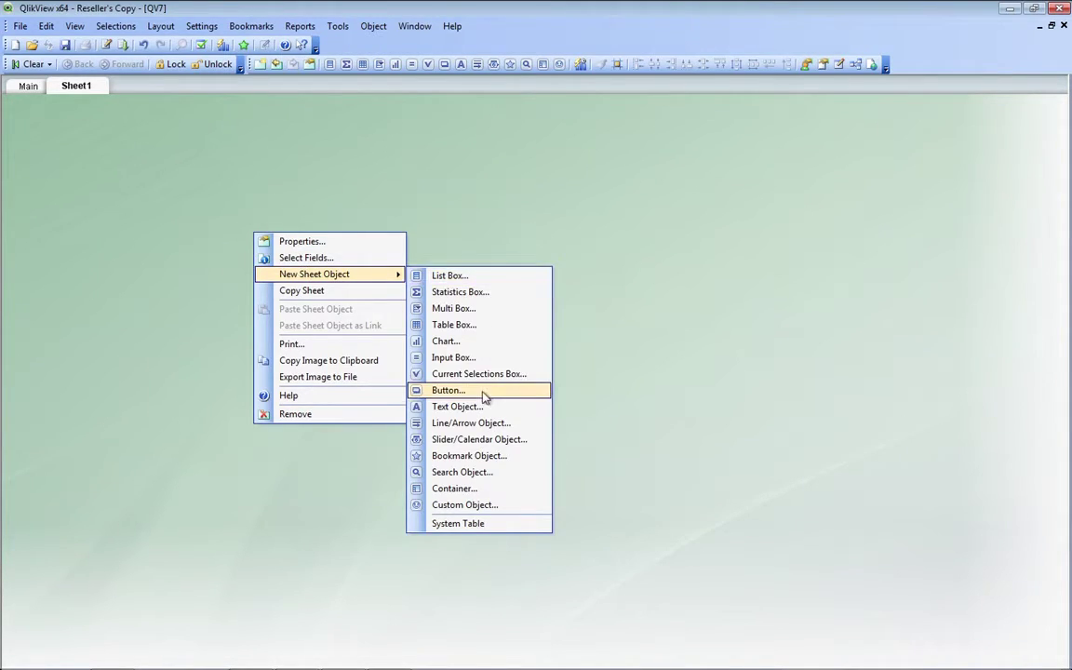
click(470, 406)
click(405, 397)
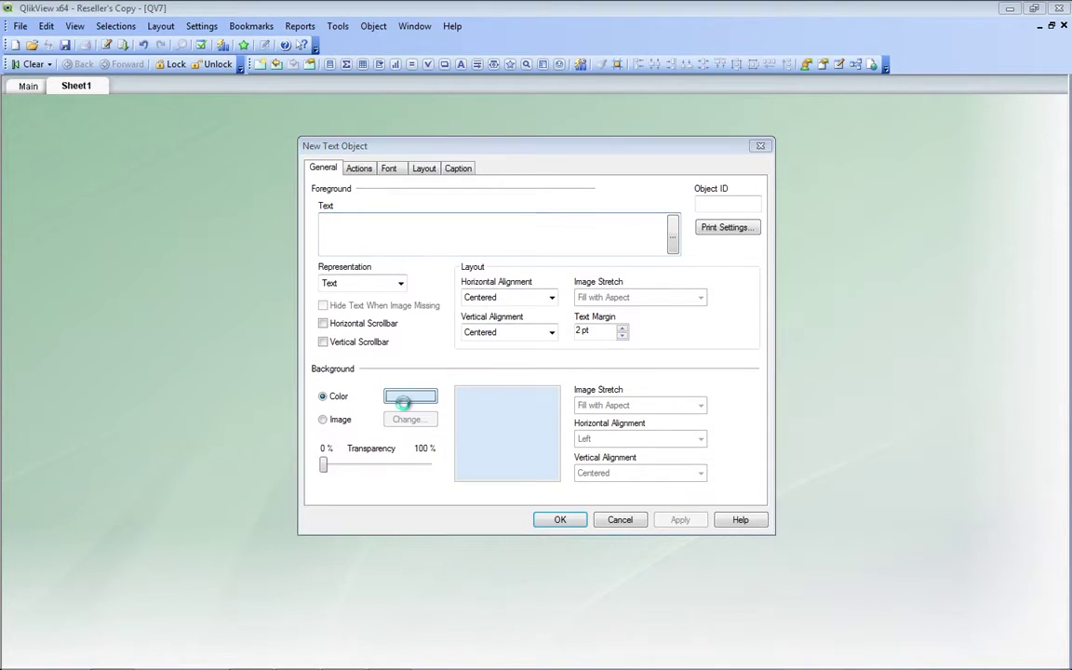
click(699, 248)
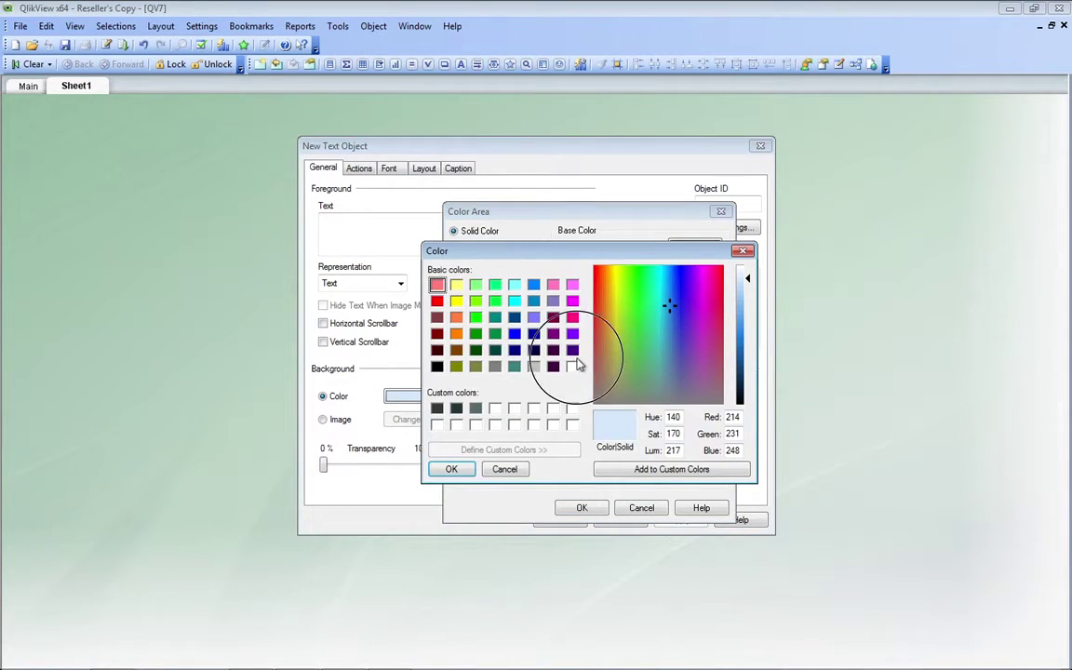
click(572, 367)
click(451, 469)
click(581, 508)
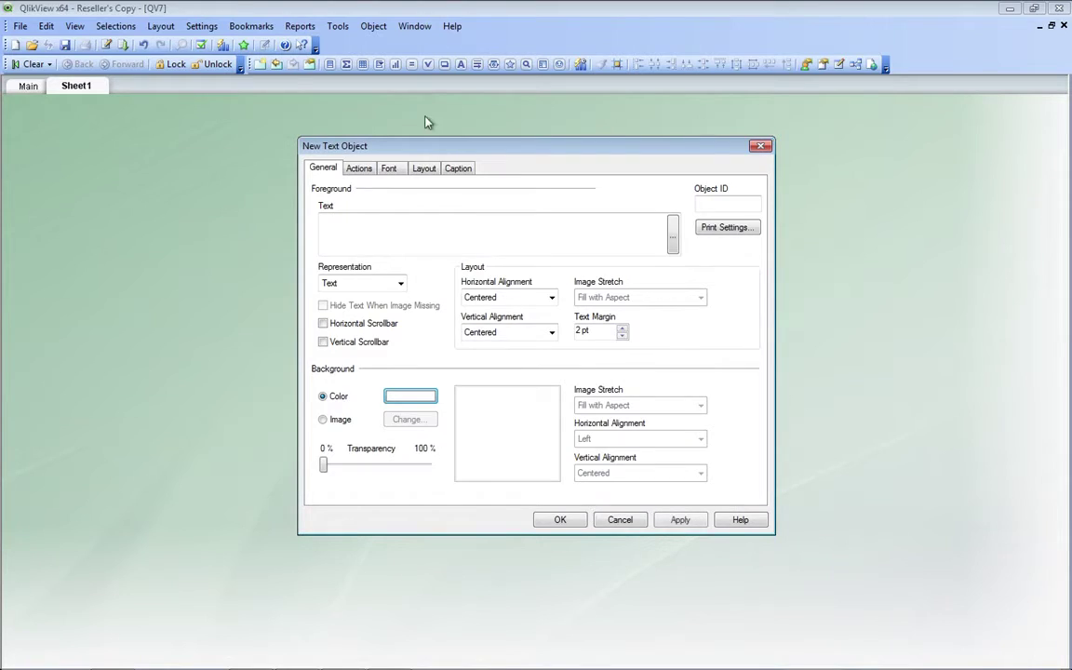
- Enable borders on the new text object with a Soft shadow and a 0 pt border width, and create it
click(423, 169)
click(346, 358)
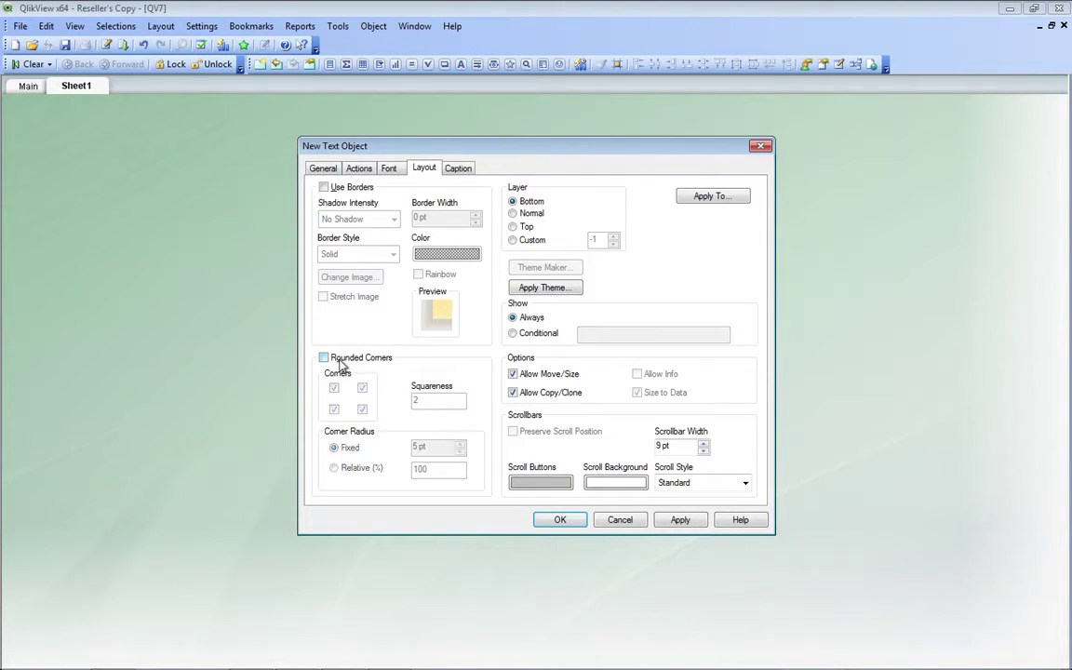
click(343, 189)
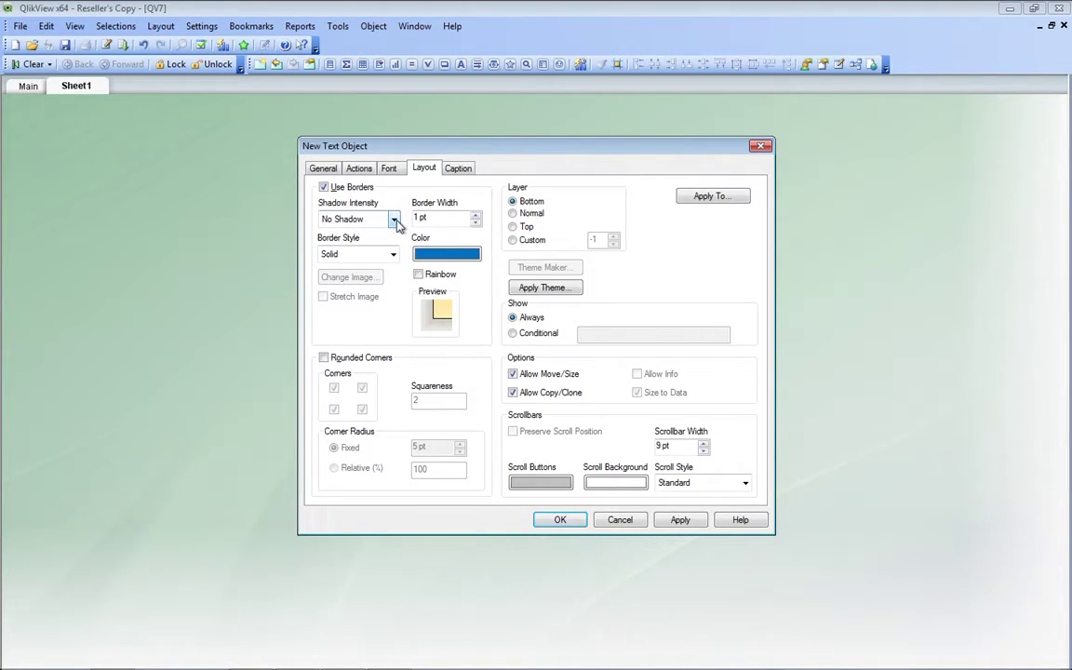
click(394, 220)
click(395, 232)
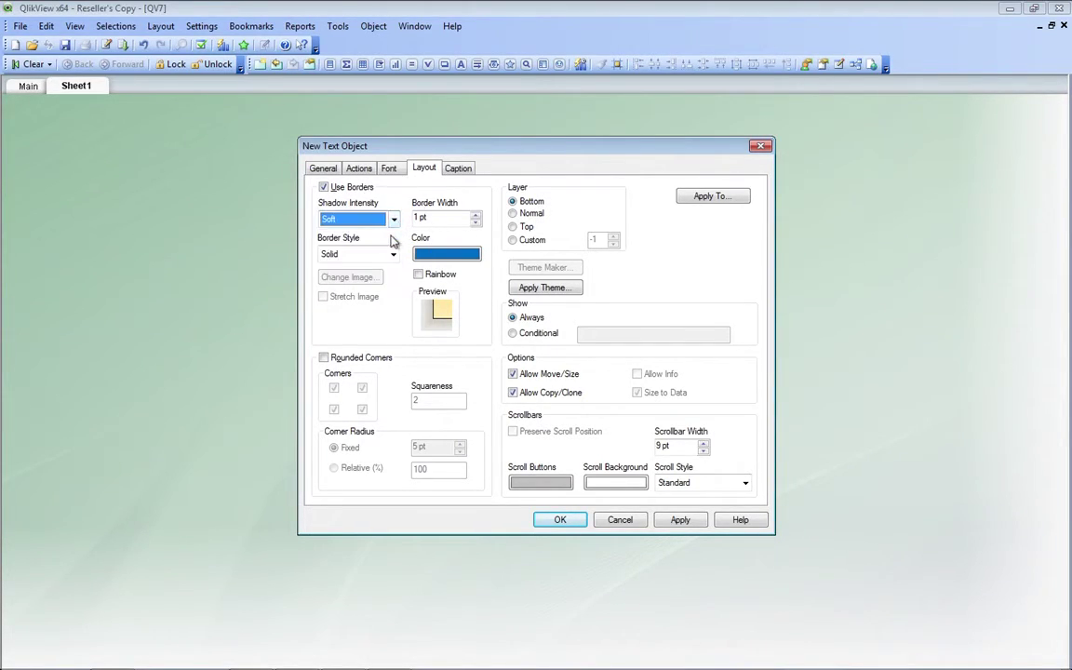
click(475, 221)
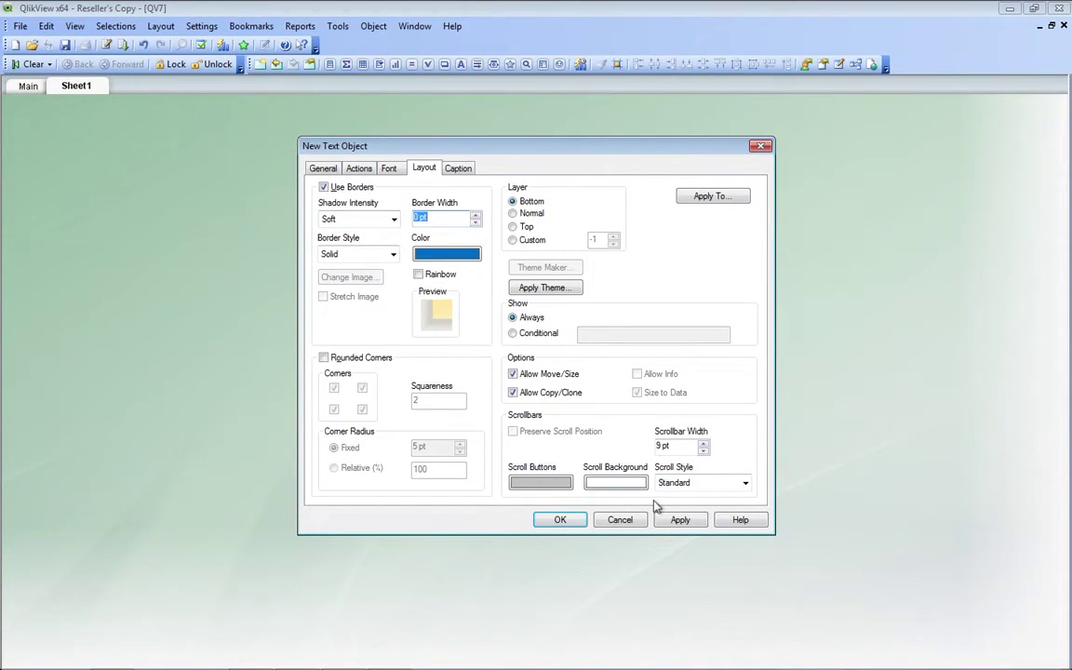
click(680, 520)
click(559, 519)
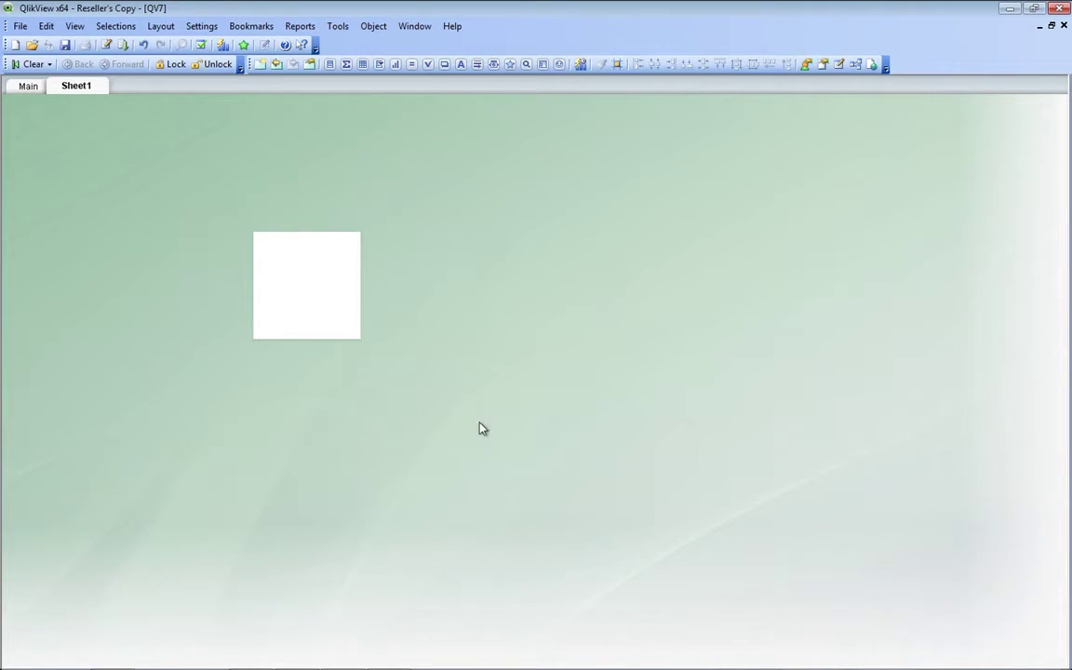
- Move the white text object to the sheet's upper-left corner and enlarge it into a wide panel reaching past the sheet's middle
drag(319, 288, 78, 156)
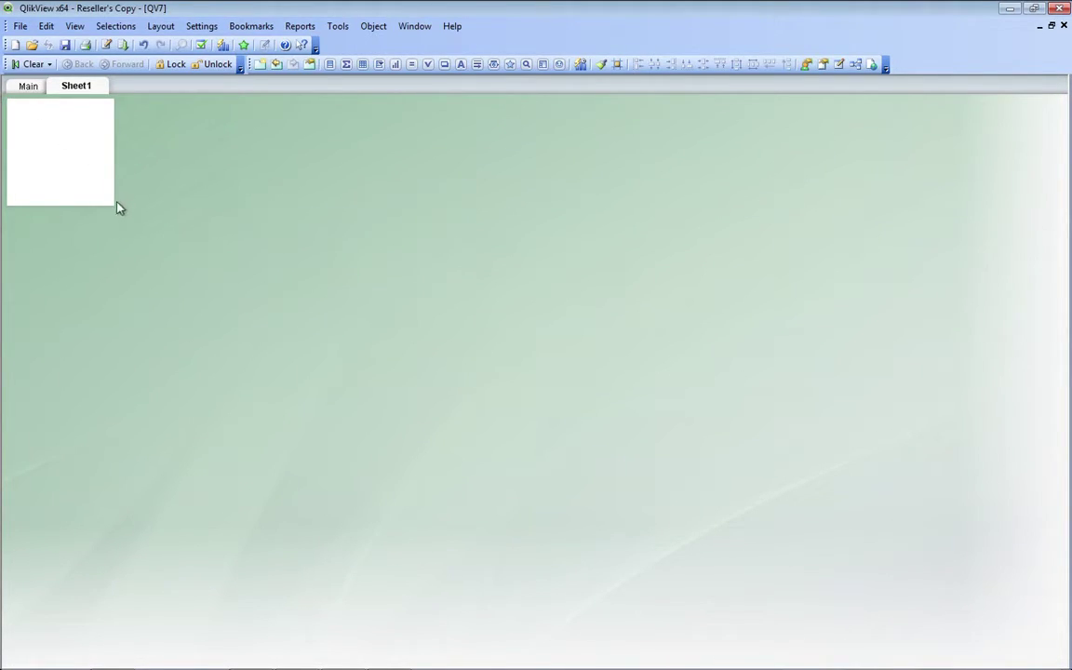
drag(114, 207, 668, 539)
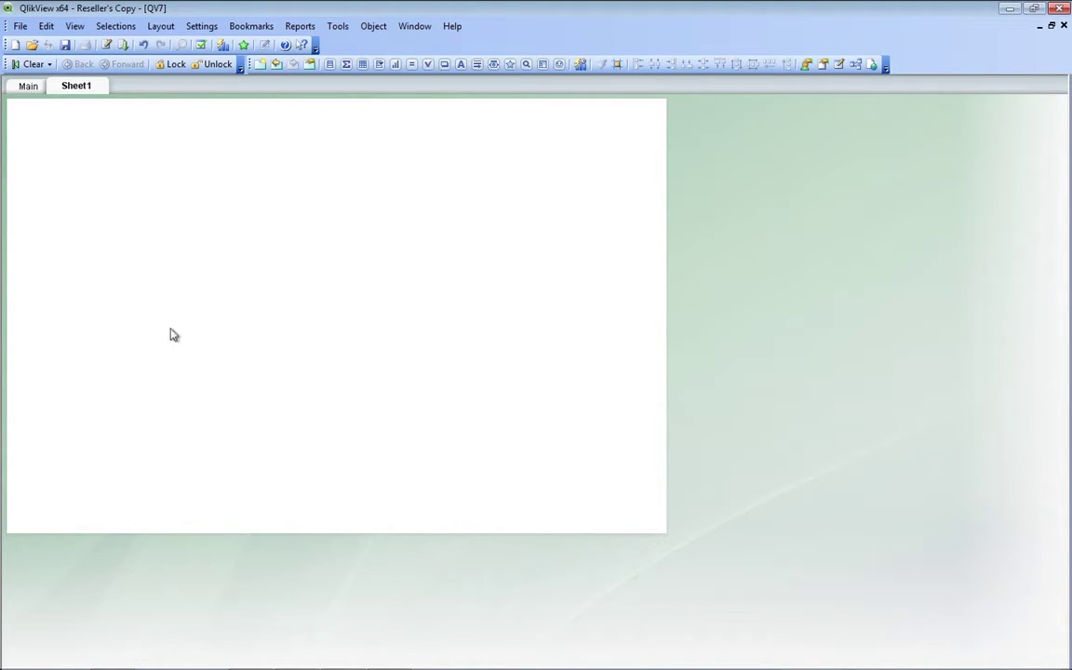
- Start a new text object on Sheet1 and give it a one-color gradient background with white as the base color
right_click(808, 250)
click(851, 288)
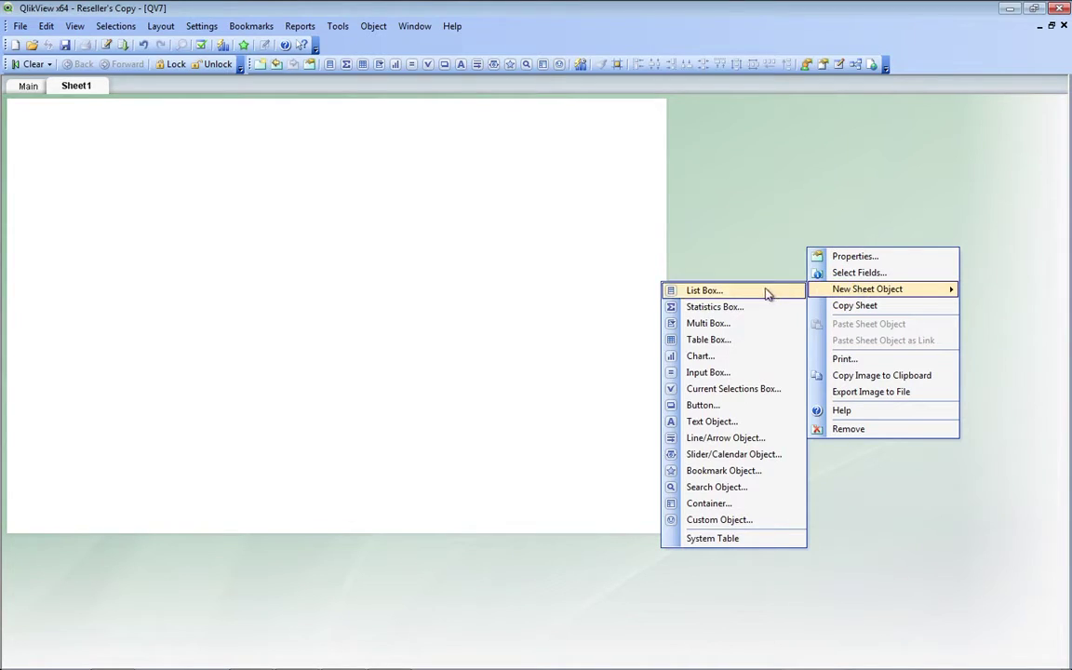
click(730, 422)
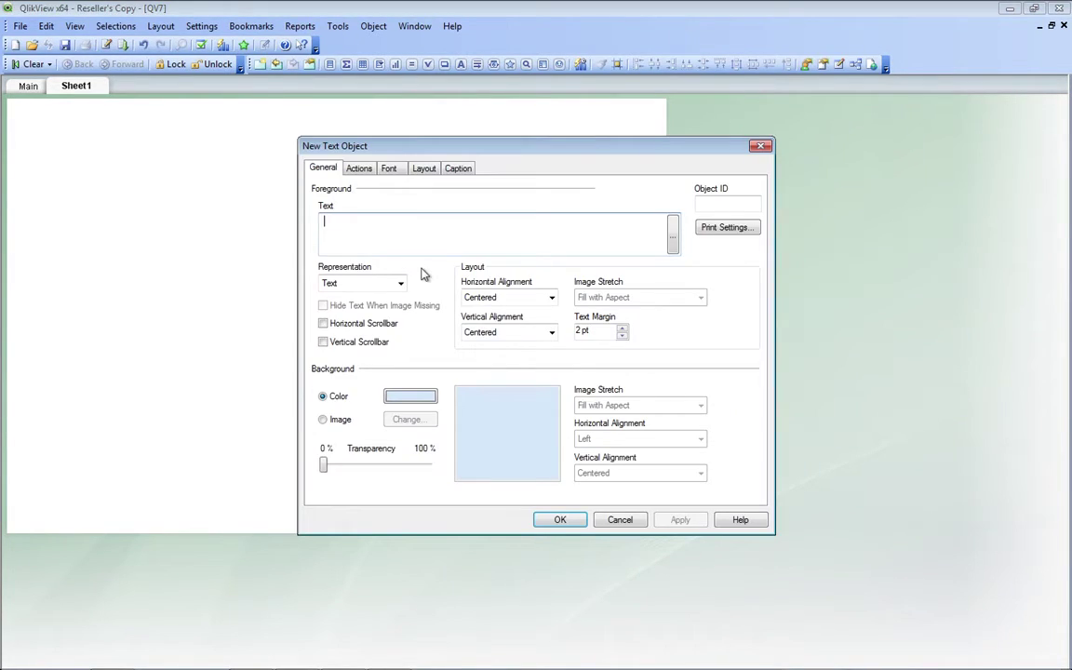
click(414, 398)
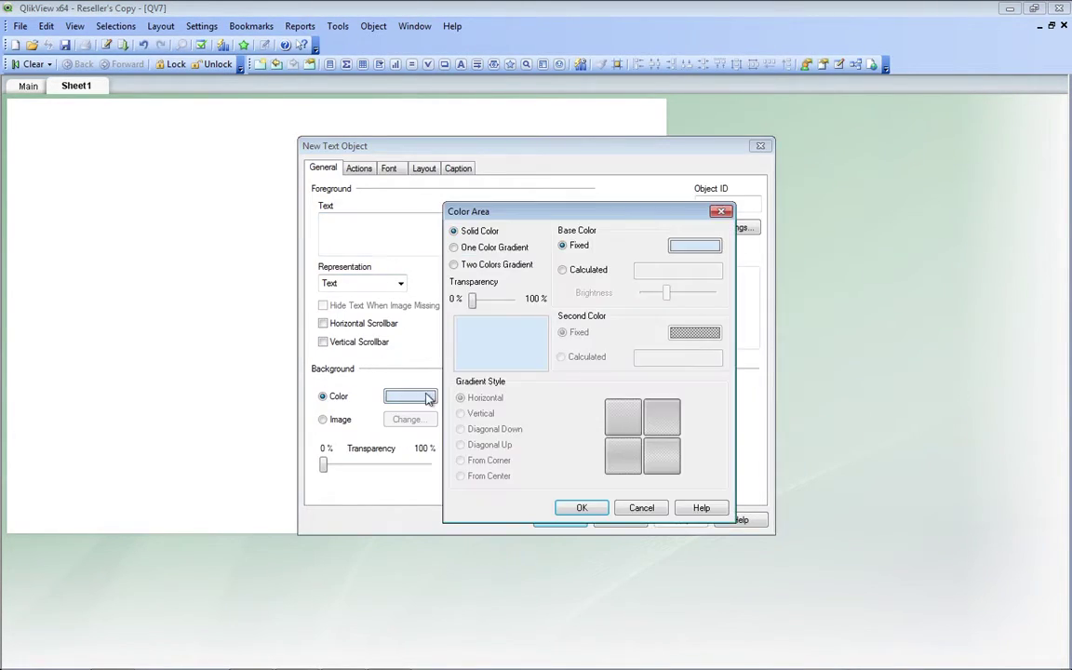
click(490, 249)
click(694, 245)
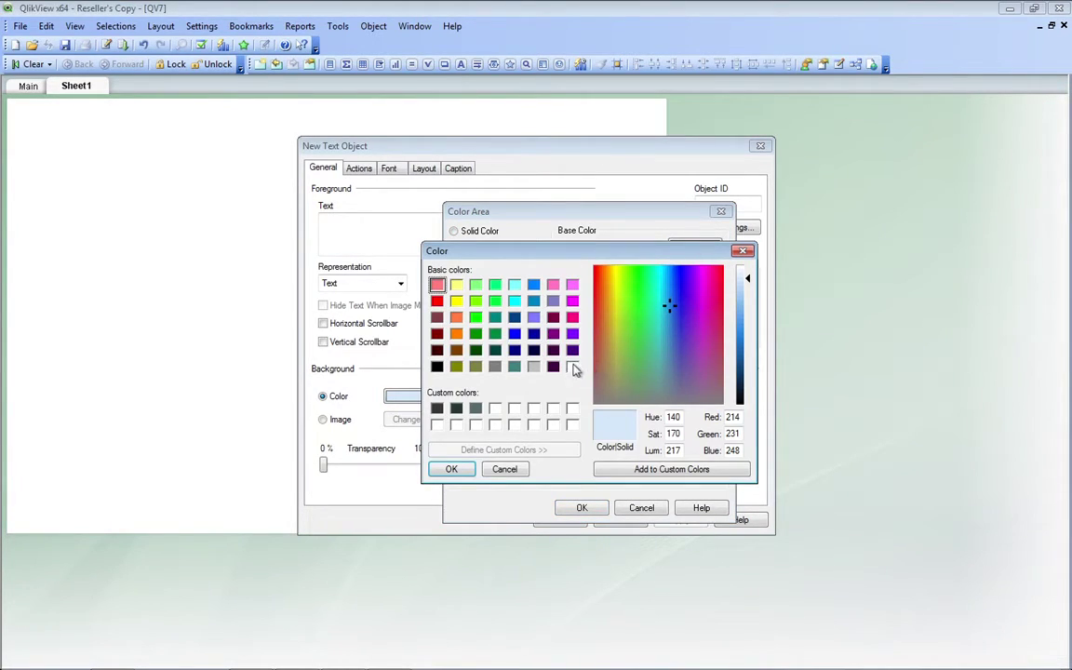
click(574, 367)
click(453, 470)
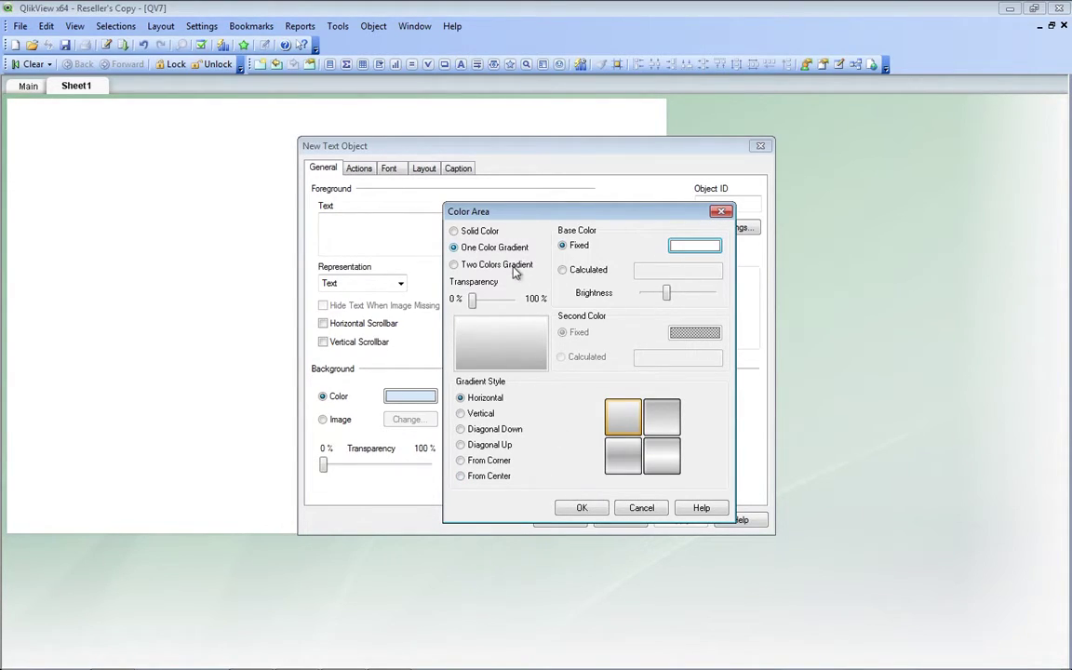
- Adjust the gradient's brightness to slightly above the middle for a very faint white-to-gray fade and accept the color
drag(666, 294, 643, 294)
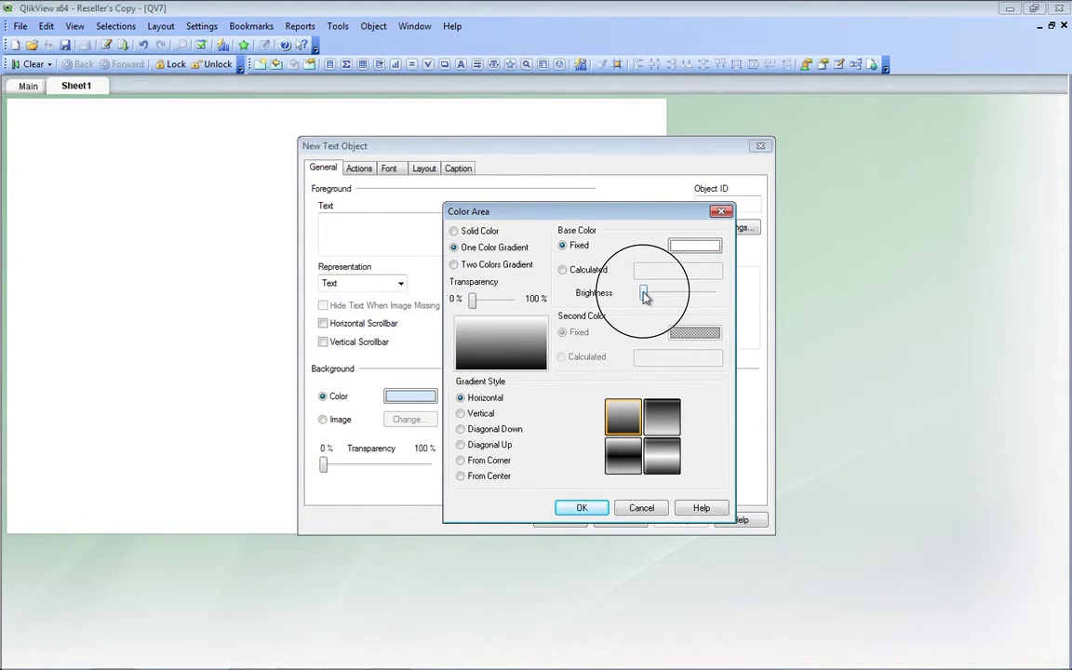
drag(646, 296, 760, 302)
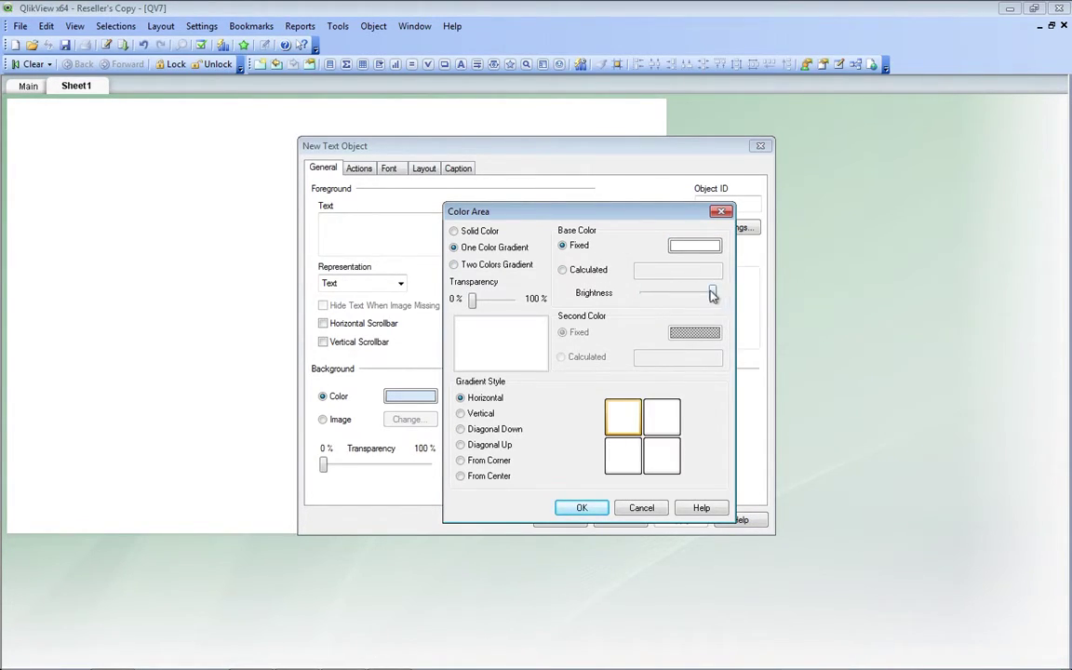
drag(707, 296, 676, 298)
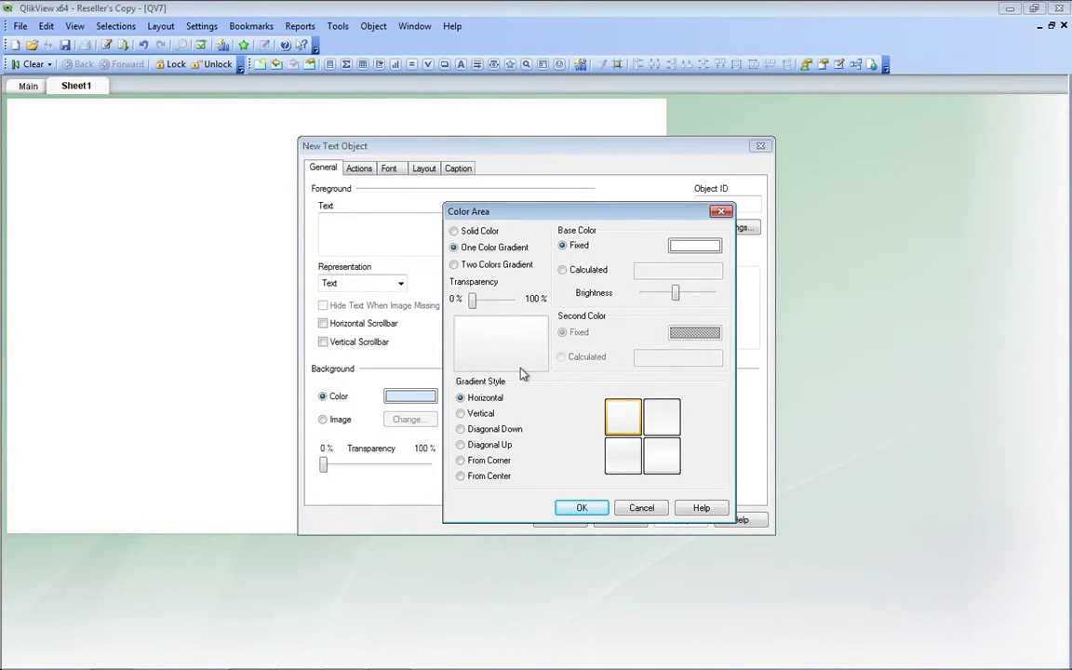
click(581, 509)
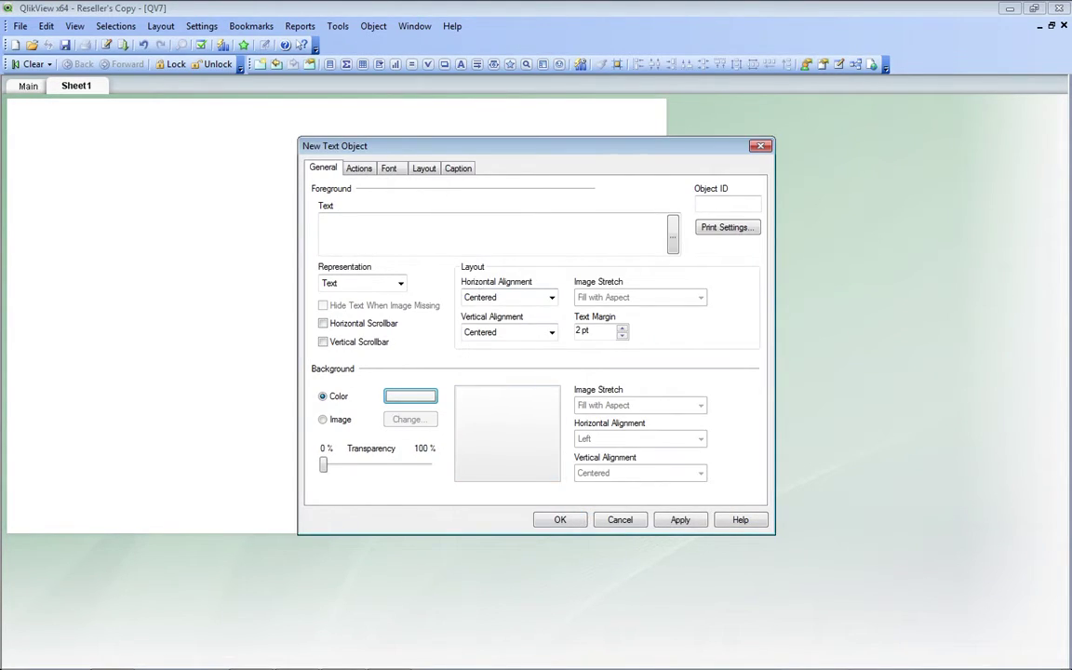
- Turn off rounded corners, create the text object, and shrink it to a short thin strip beside the white panel
click(428, 169)
click(352, 357)
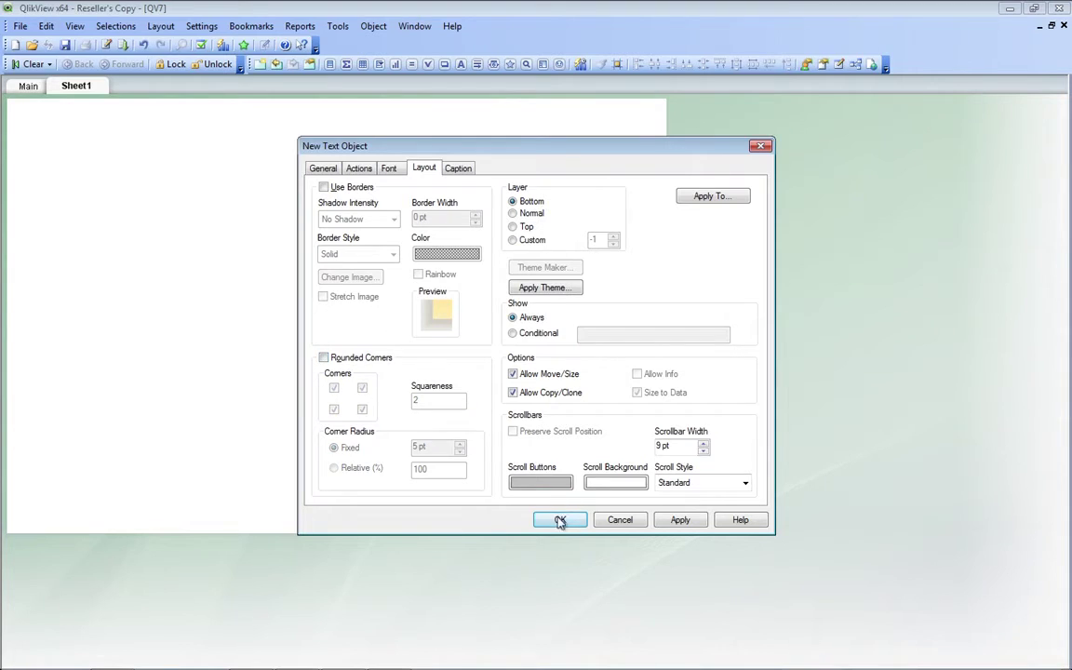
click(559, 519)
drag(844, 315, 818, 248)
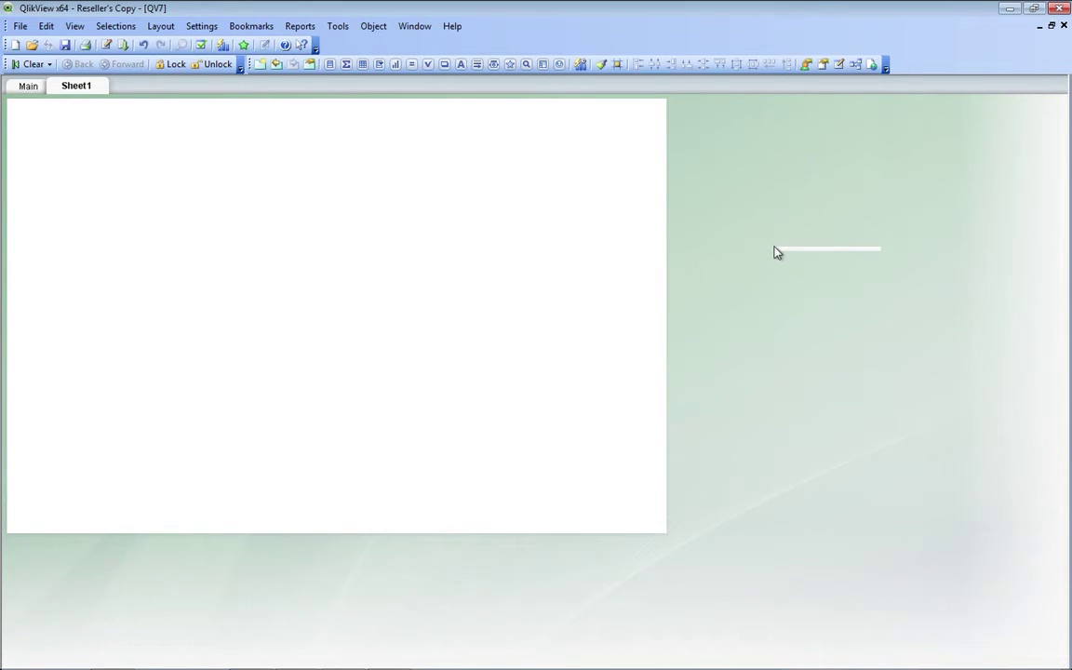
click(773, 249)
- Put the thin strip on the Top layer and stretch it across the white panel's full width near its upper edge
right_click(791, 250)
click(821, 258)
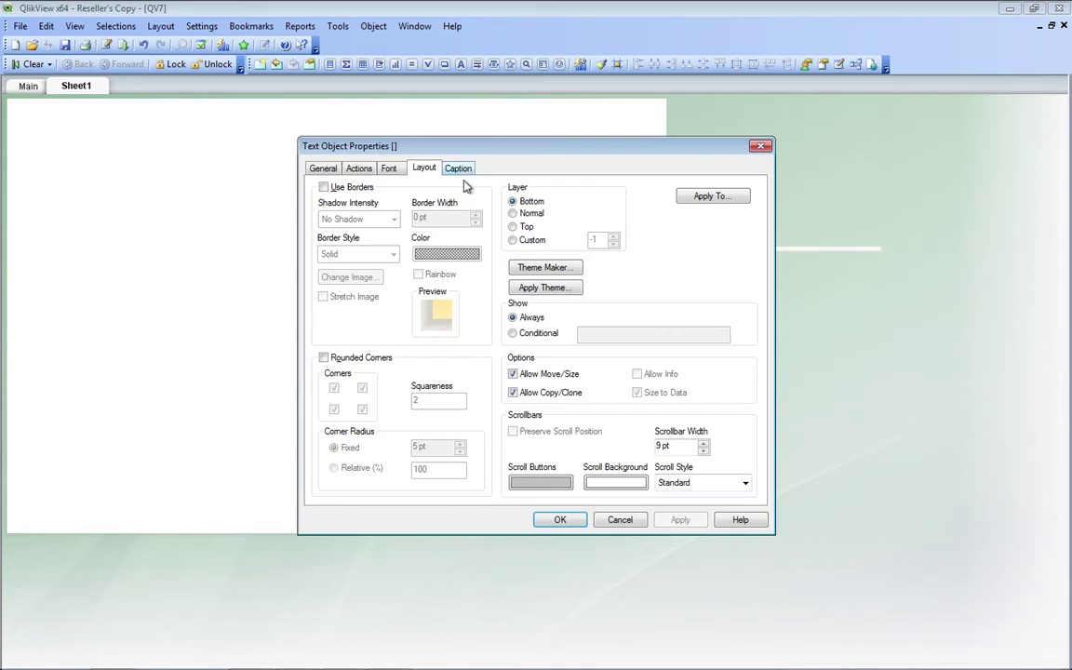
click(513, 226)
click(557, 520)
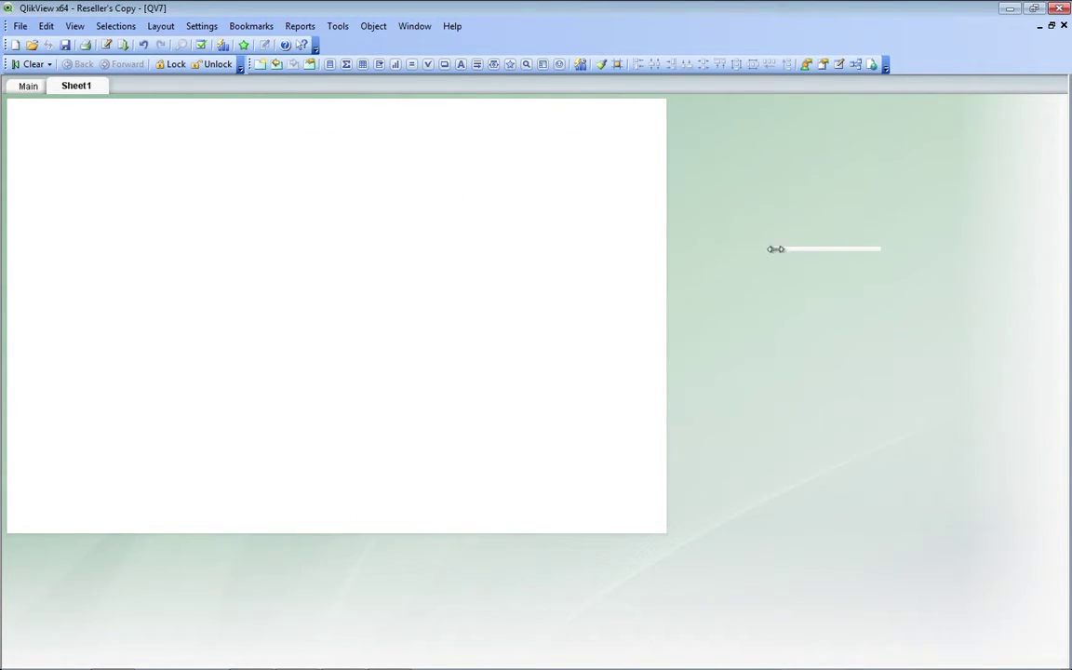
drag(776, 248, 13, 273)
drag(881, 248, 666, 271)
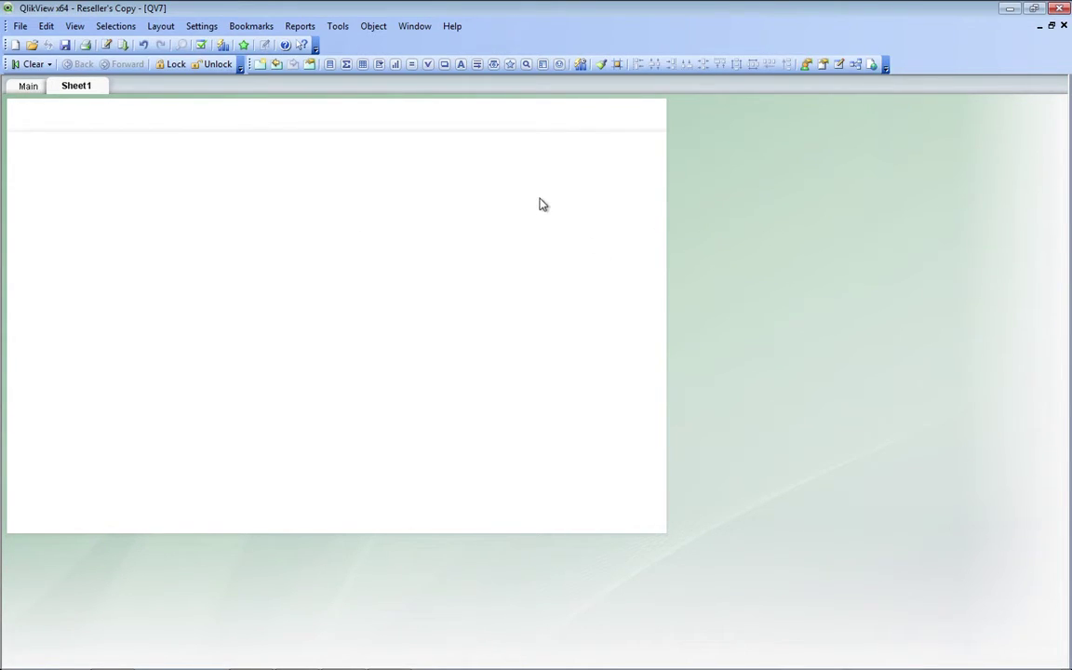
- Try partial background transparency on the horizontal divider strip and return it to 0 %
right_click(457, 132)
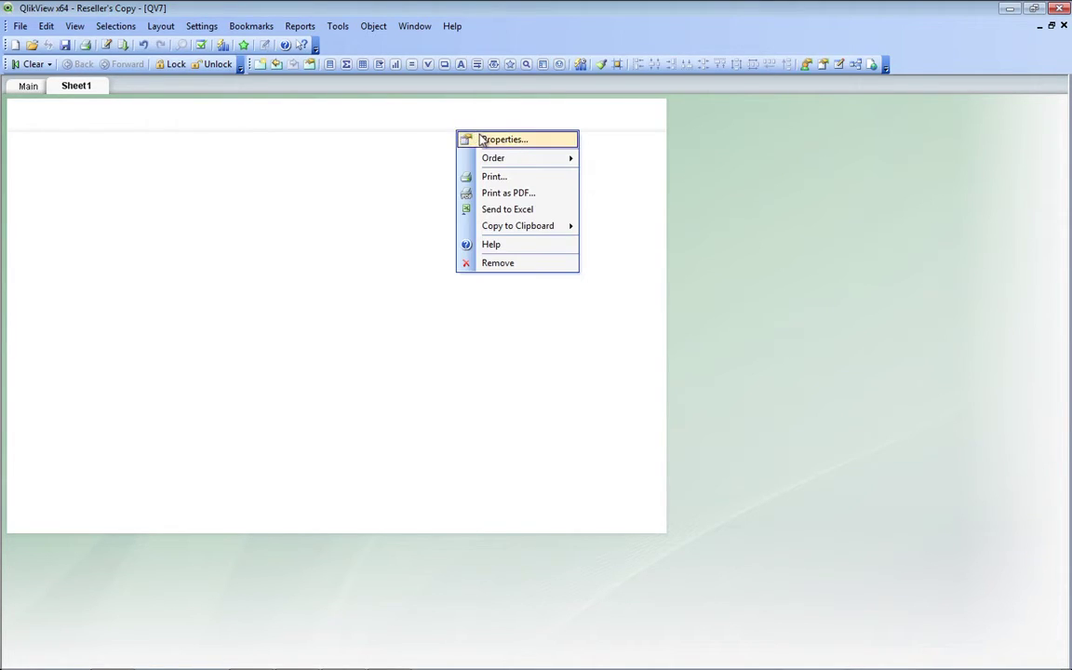
click(482, 140)
click(323, 167)
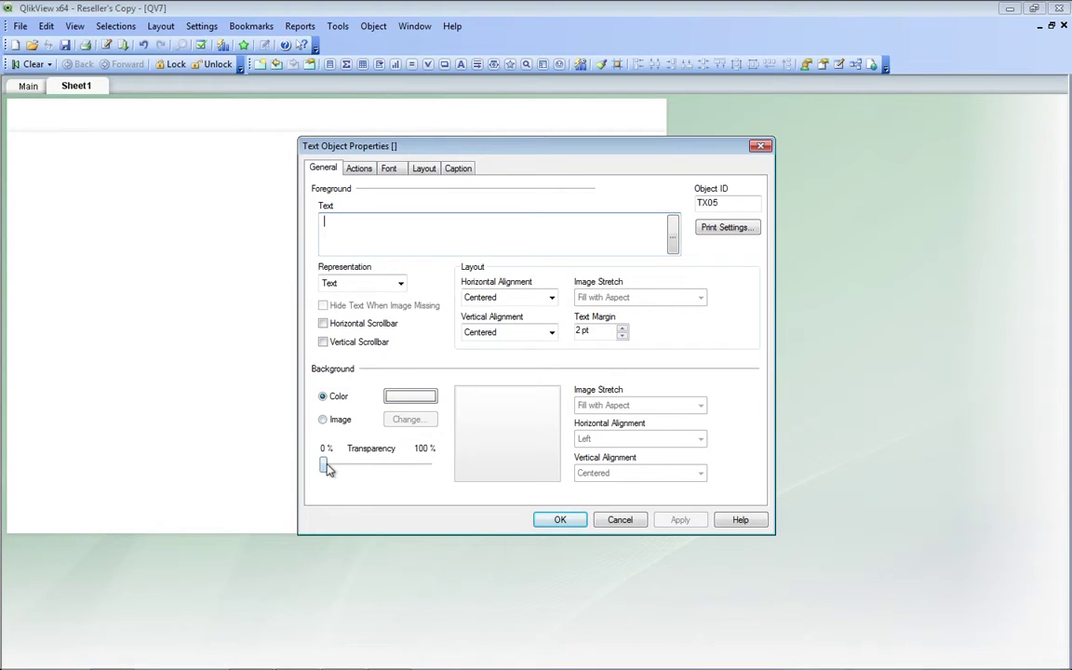
drag(327, 470, 355, 467)
click(678, 520)
drag(354, 463, 366, 466)
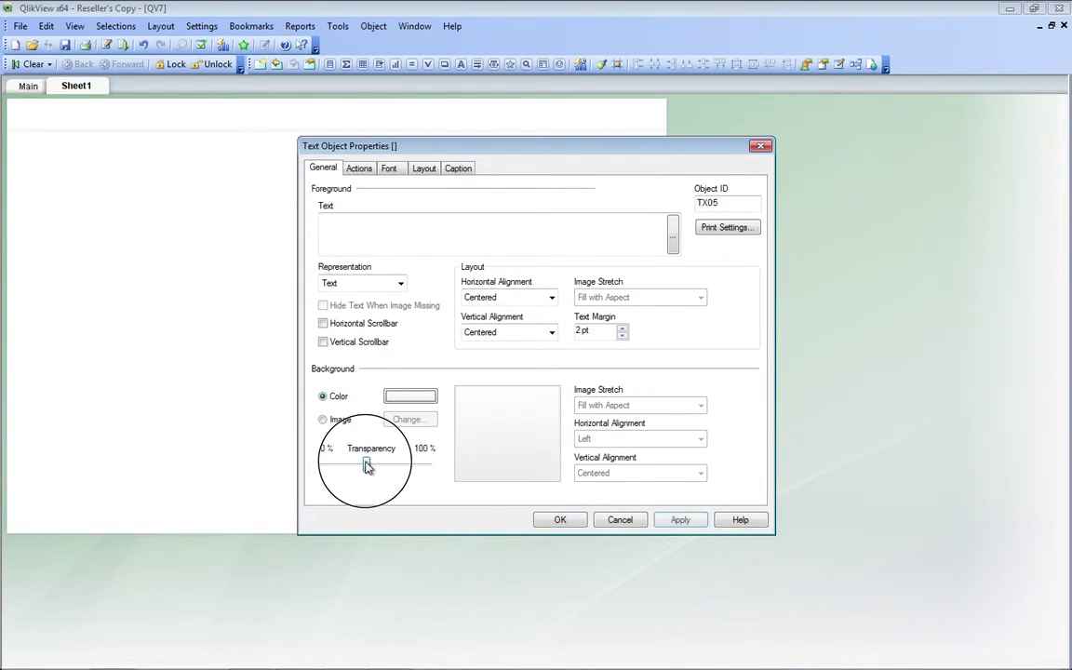
click(681, 519)
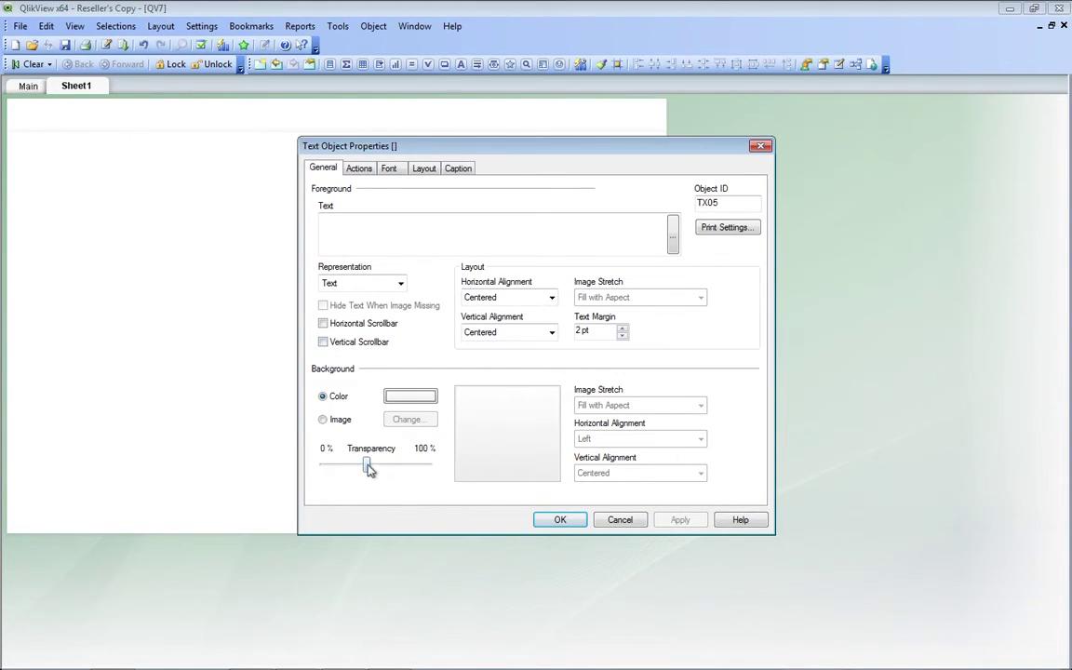
drag(368, 469, 301, 467)
click(678, 521)
- Reverse the horizontal divider's gradient by choosing the second Horizontal gradient variant, and accept the object's properties
click(410, 396)
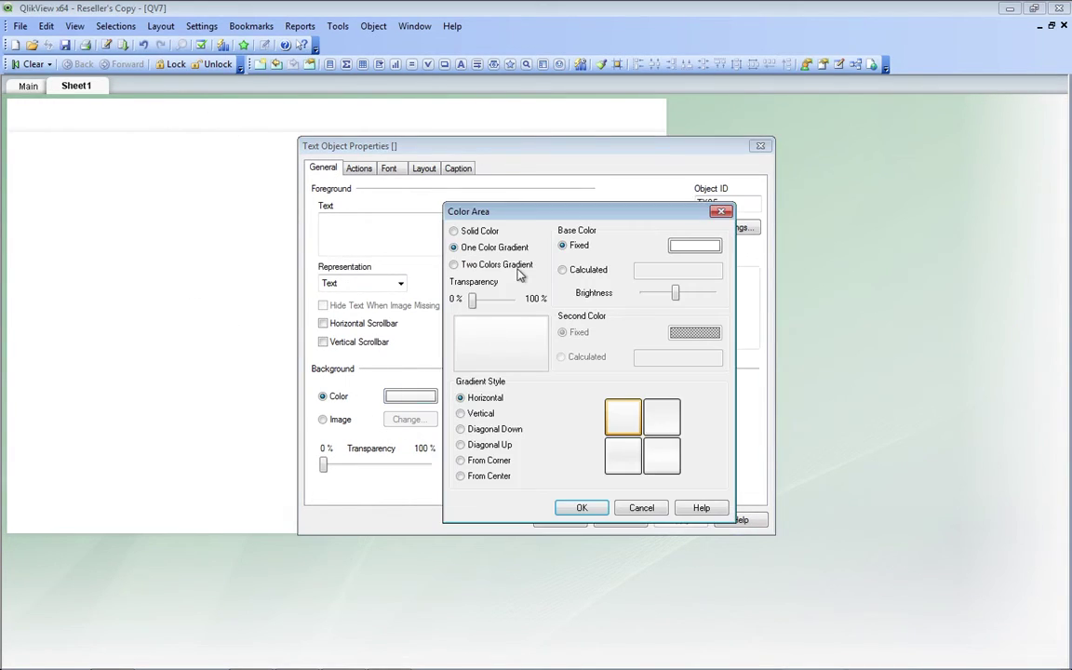
click(674, 420)
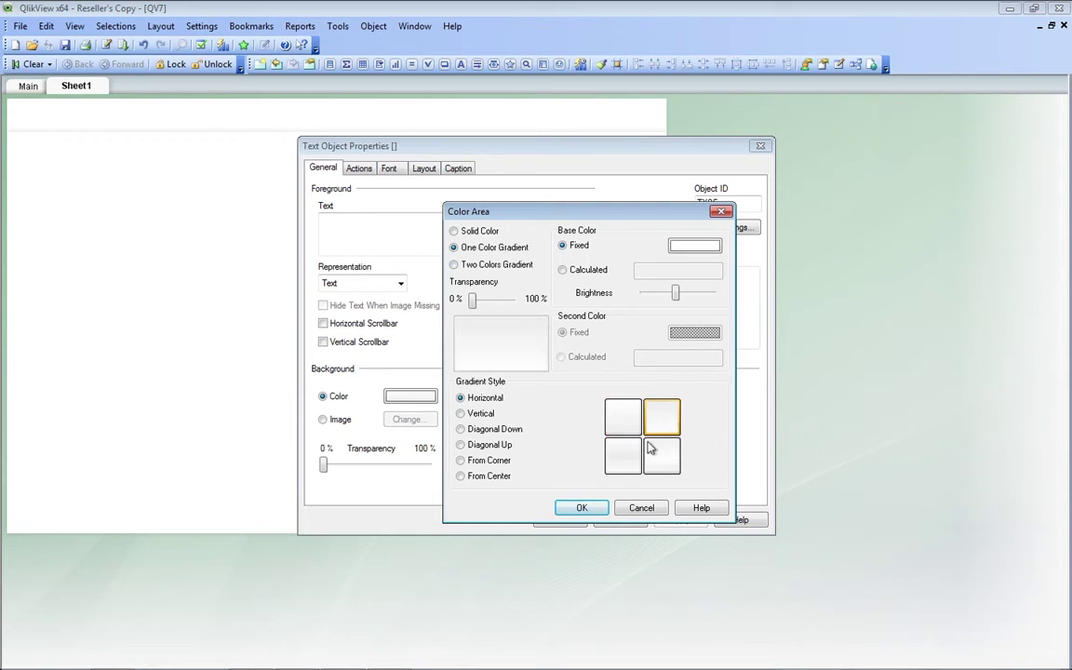
click(581, 509)
click(661, 519)
click(575, 521)
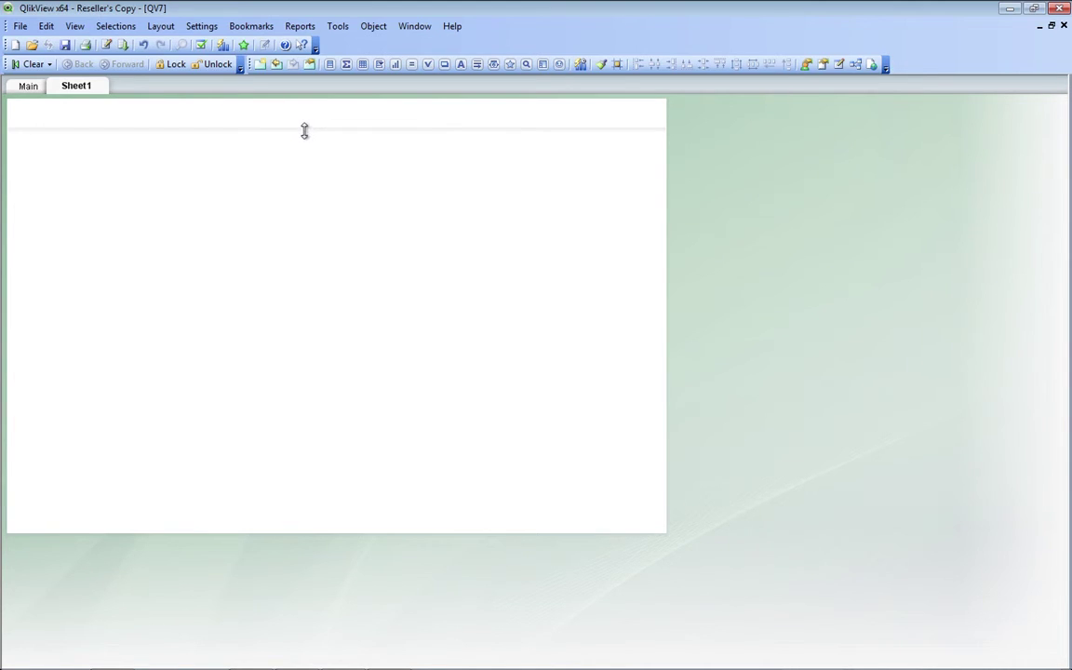
- Duplicate the horizontal divider onto the middle of the sheet and set the copy's gradient style to Vertical, first variant
drag(308, 134, 548, 279)
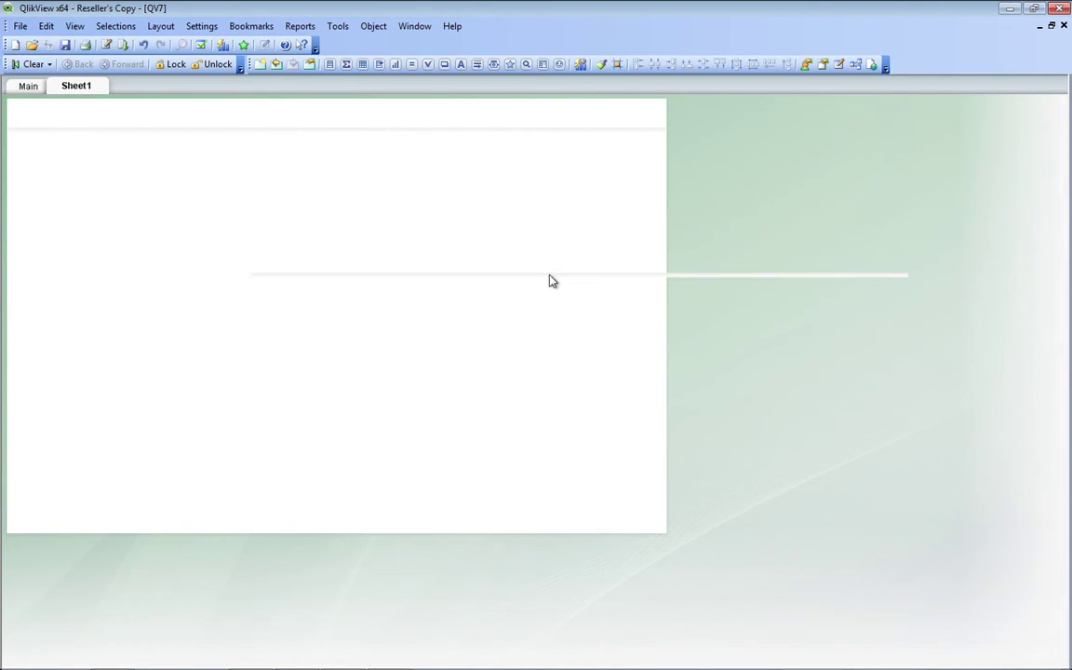
right_click(549, 279)
click(575, 282)
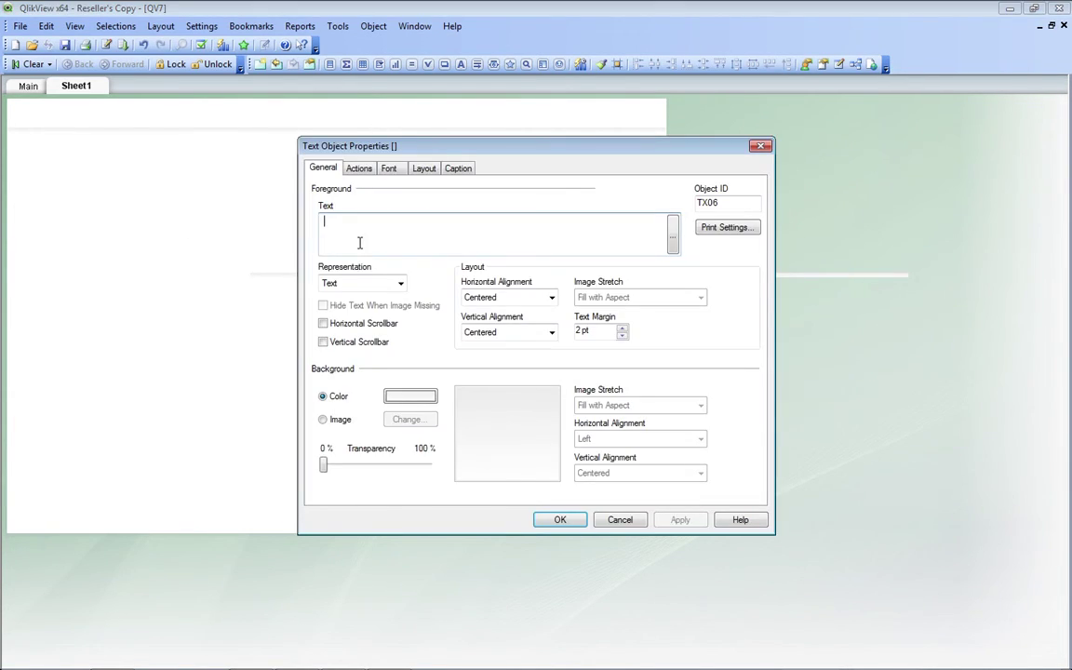
click(411, 395)
click(475, 412)
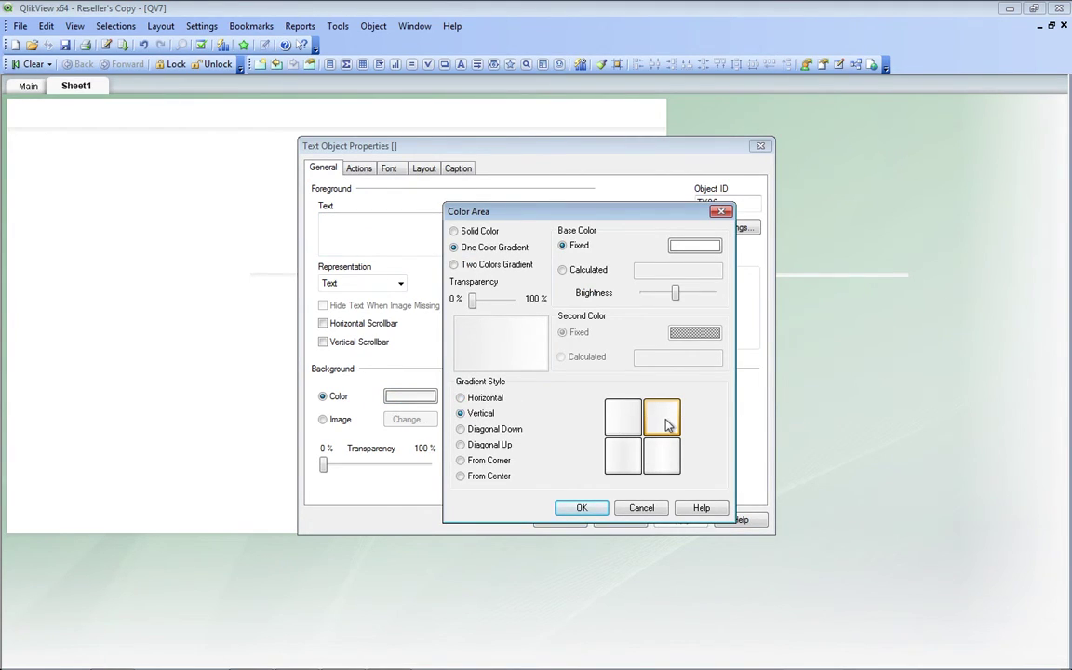
click(625, 419)
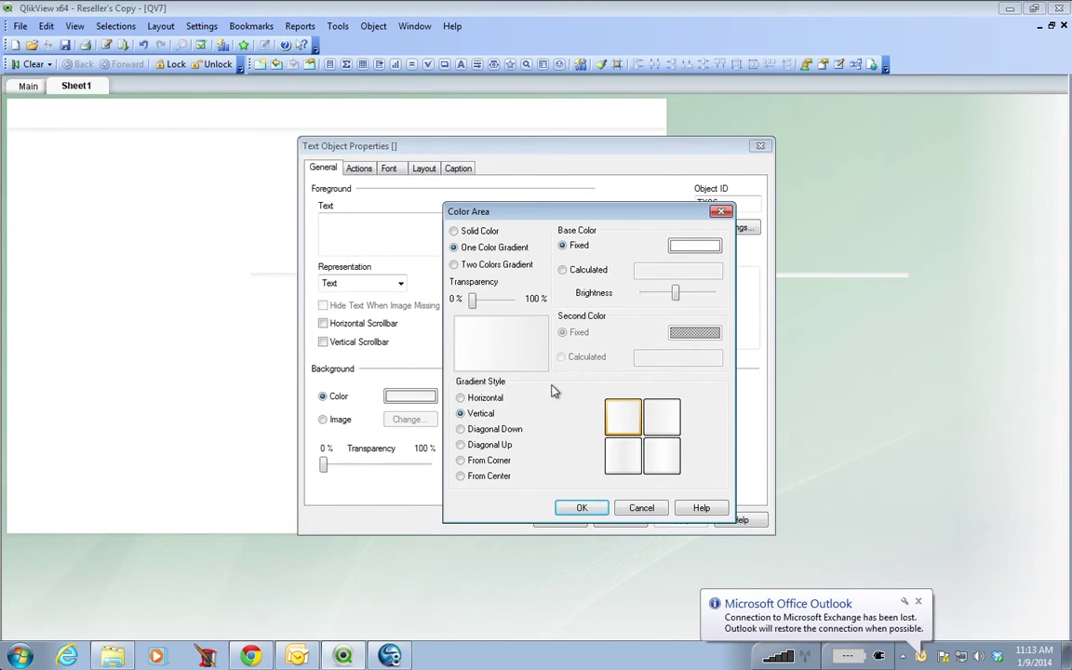
click(582, 510)
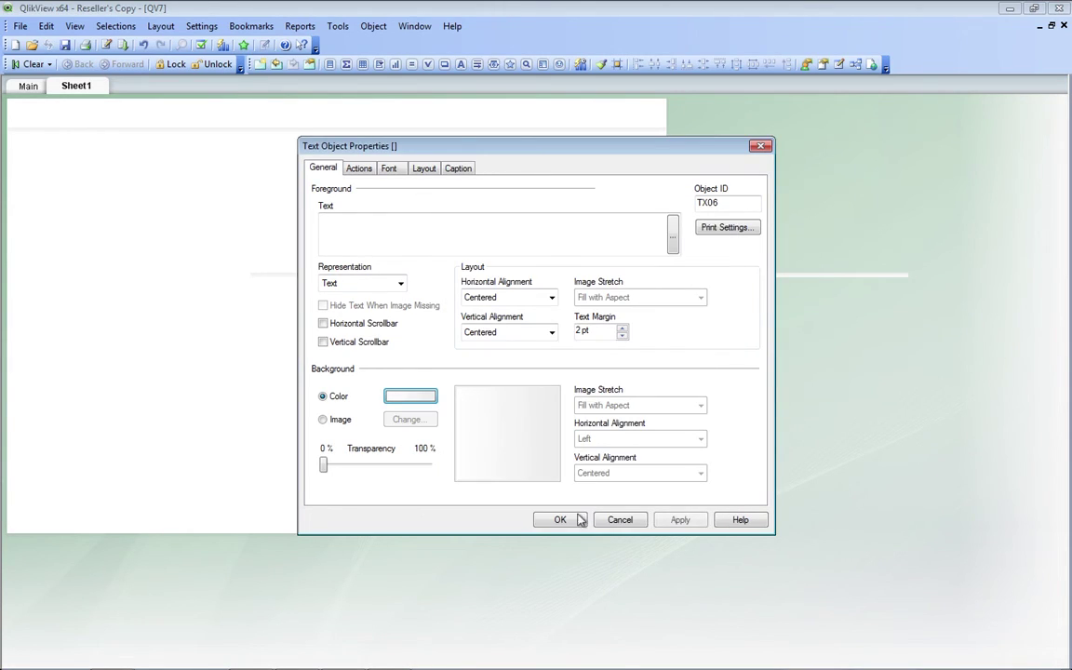
click(566, 519)
- Reshape the copied strip into a thin vertical divider and place it under the horizontal one, near the panel's left side
drag(906, 277, 179, 610)
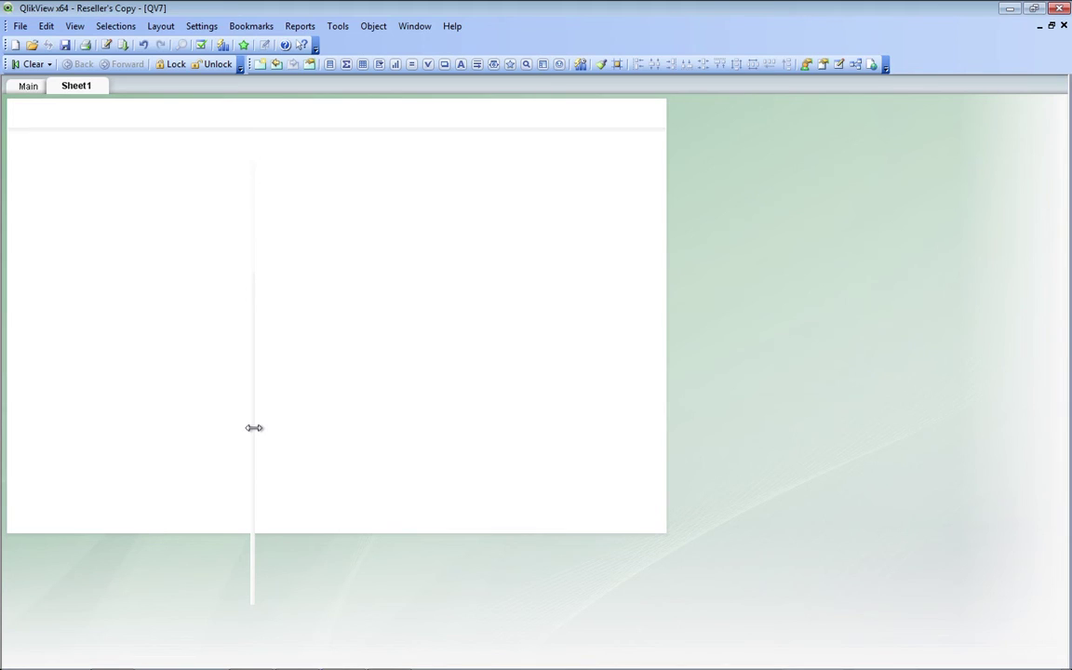
drag(254, 429, 254, 428)
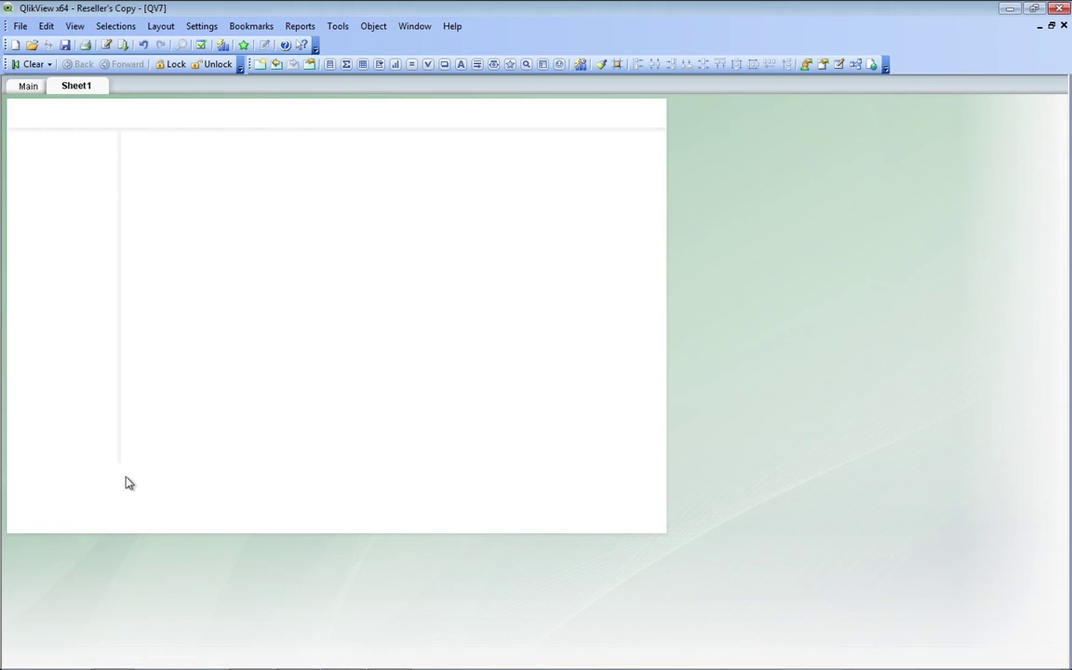
- Switch the vertical divider to the second Vertical gradient variant and extend it down to the white panel's lower edge
right_click(114, 442)
click(167, 449)
click(419, 396)
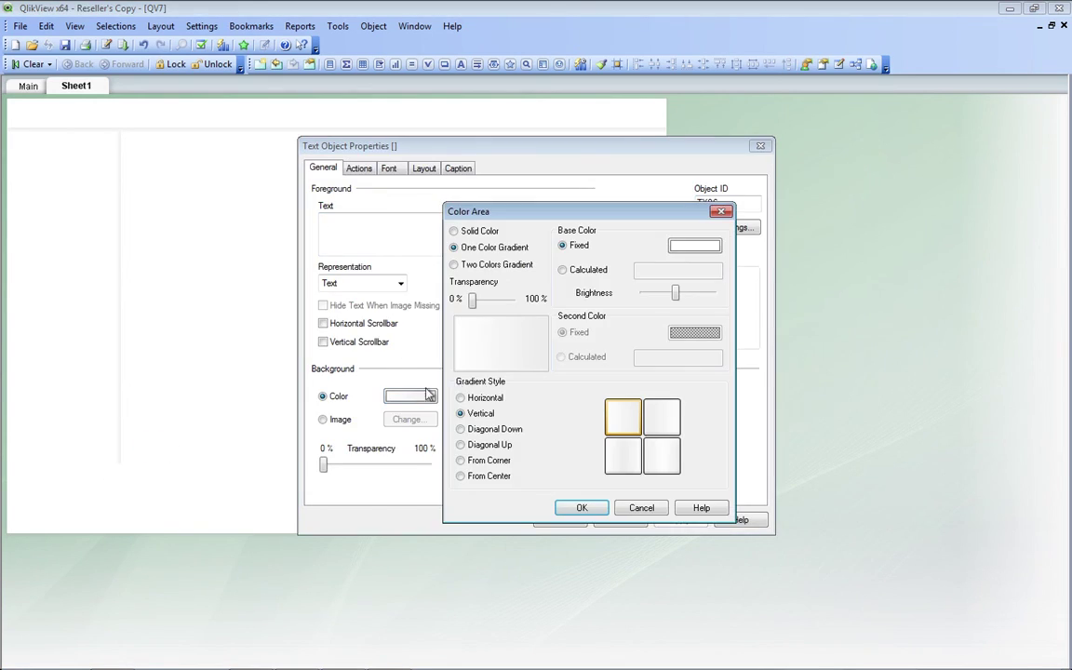
click(662, 416)
click(584, 507)
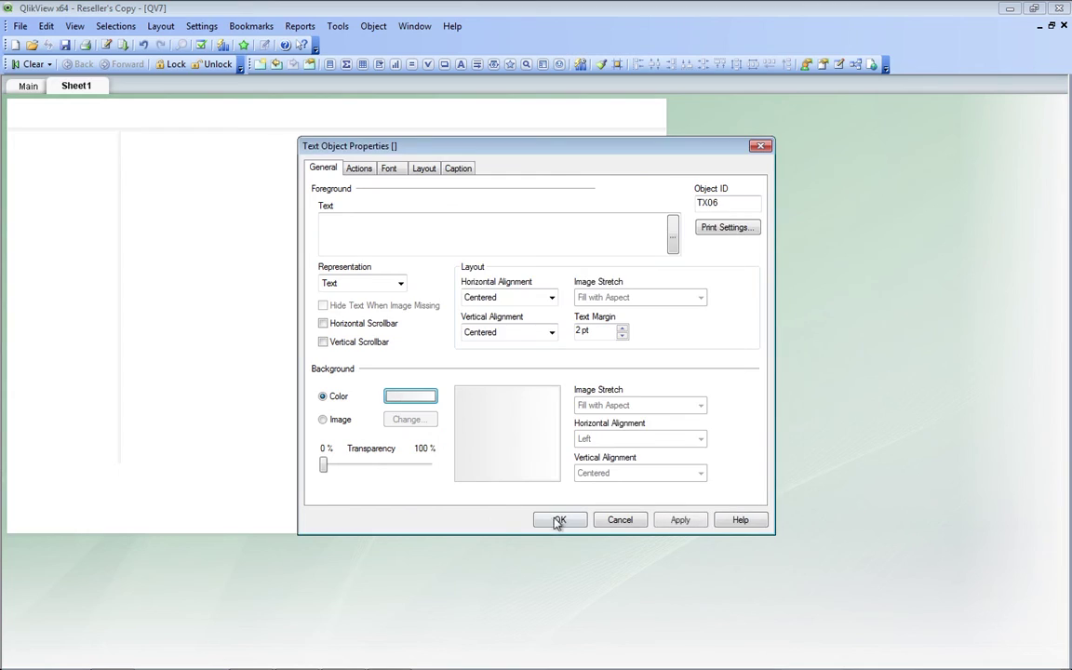
click(558, 519)
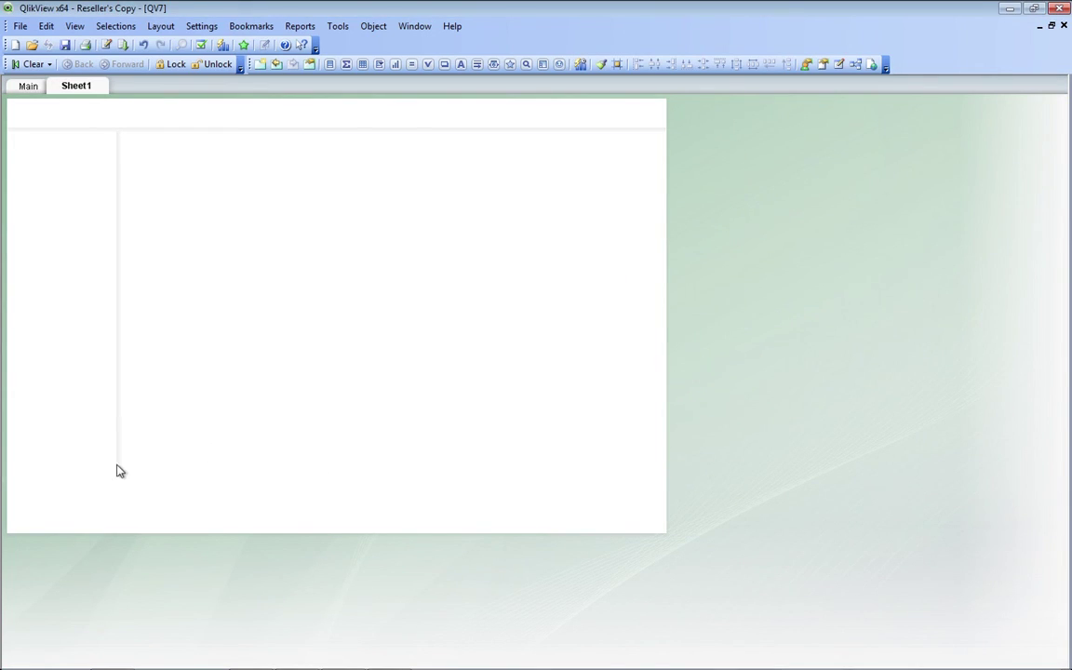
drag(117, 463, 123, 532)
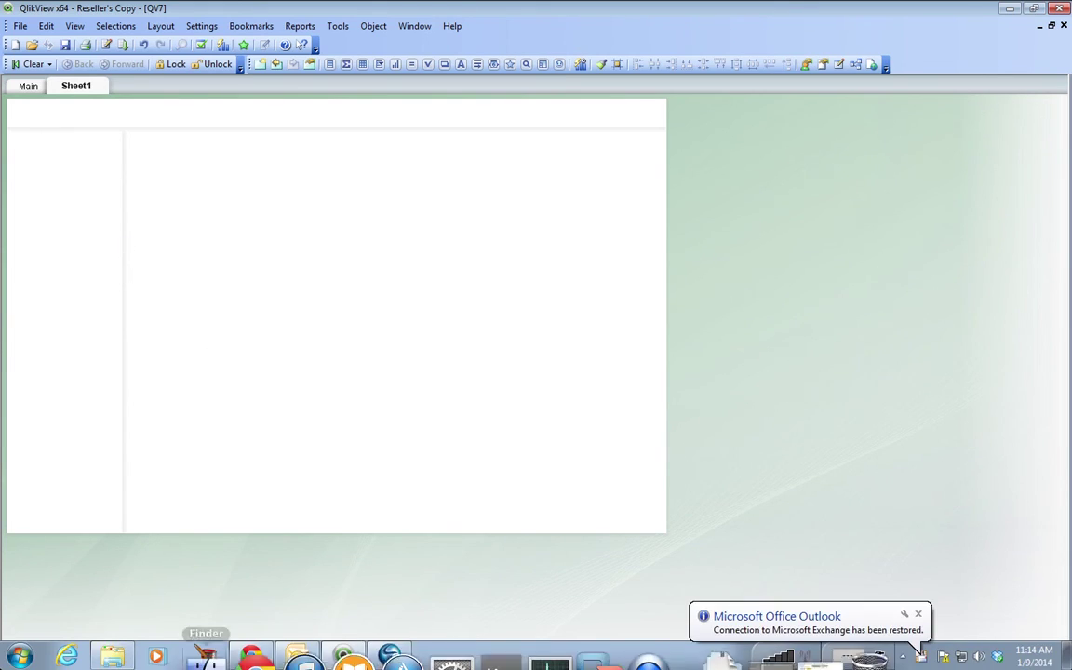
- Switch to Chrome and examine the Retail Store Performance demo dashboard as a layout reference
click(250, 656)
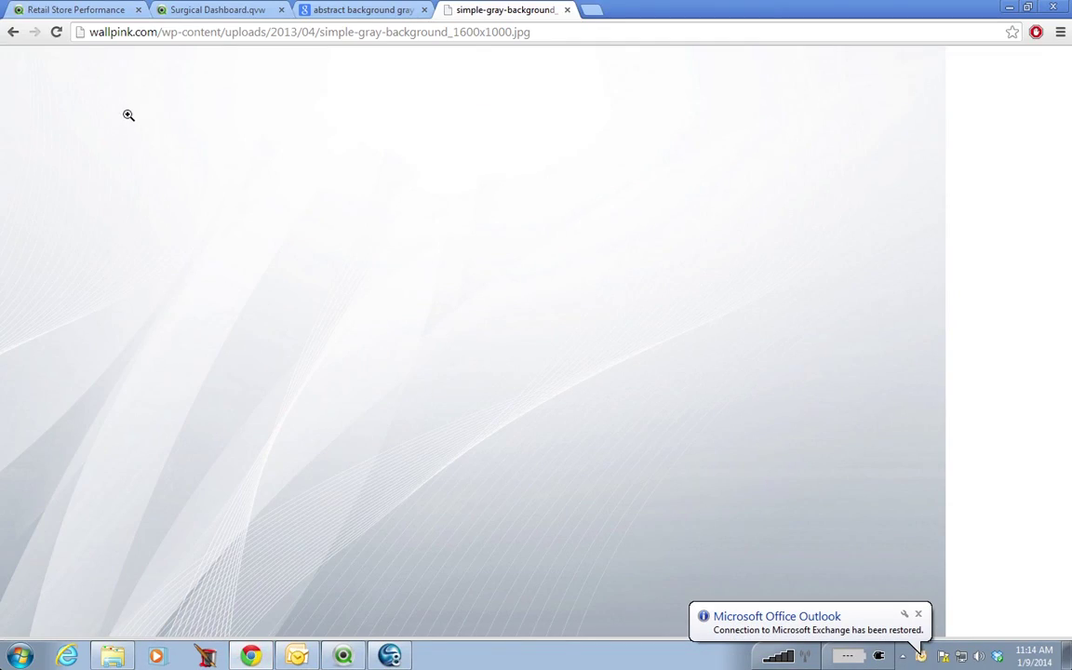
click(82, 9)
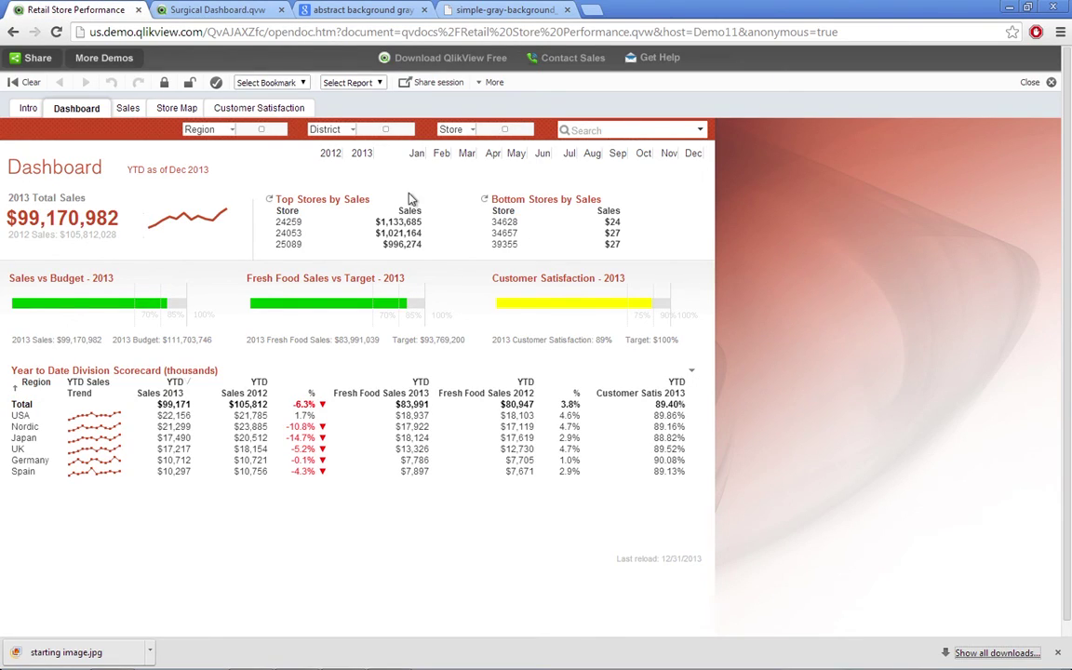